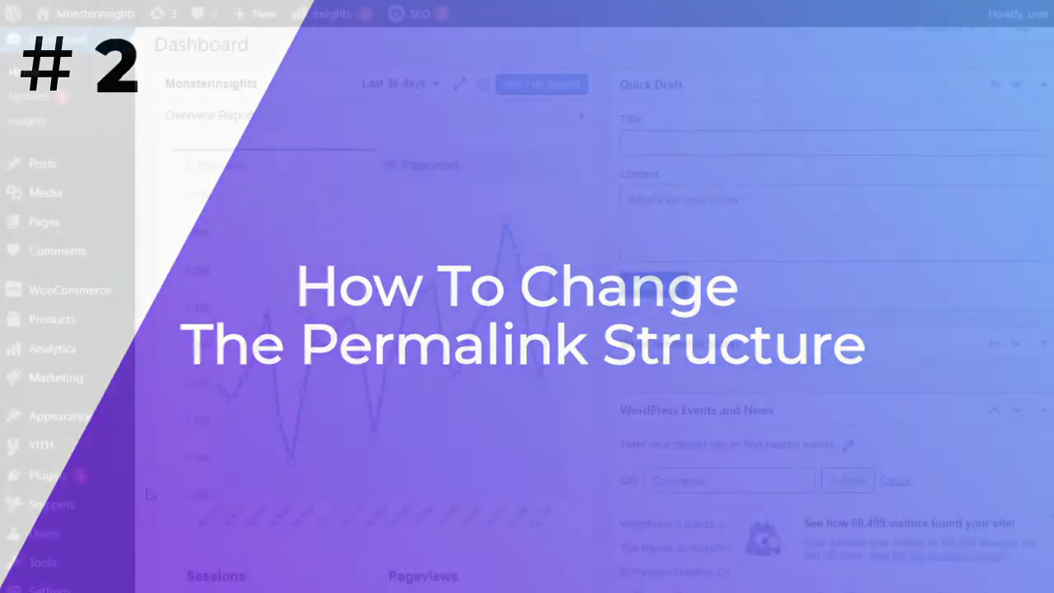
Step: Set the site's permalink structure to Post name in the permalink settings
scroll(146, 487, down, 3)
scroll(146, 487, down, 3)
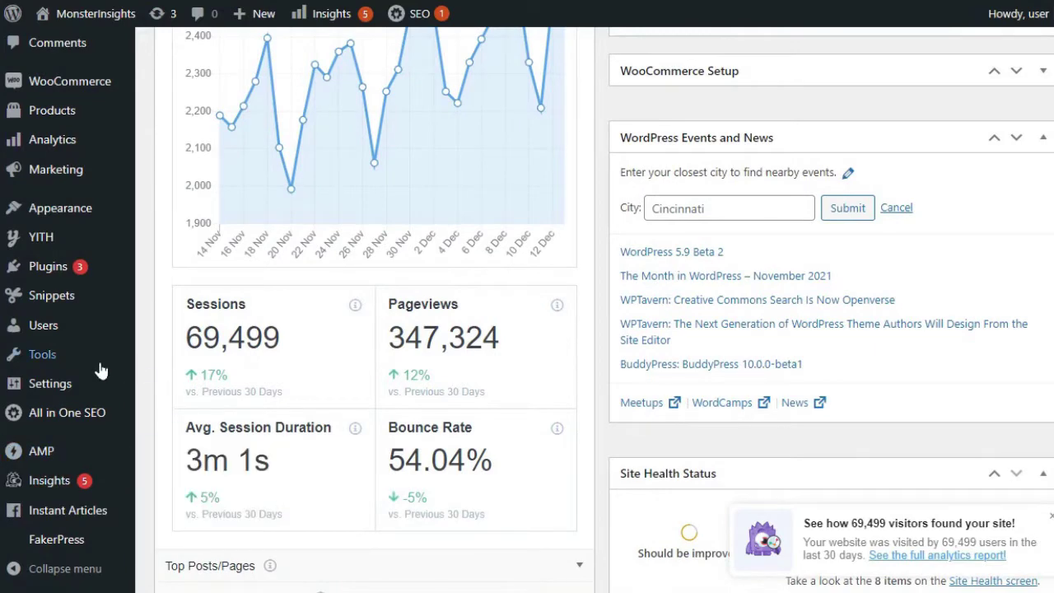
mouse_move(72, 385)
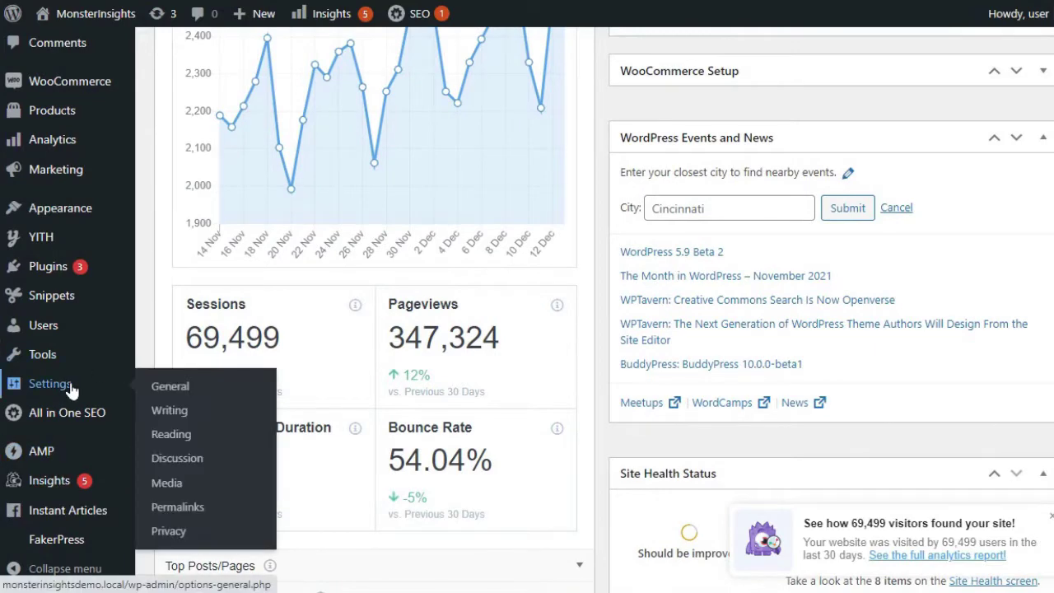
click(175, 509)
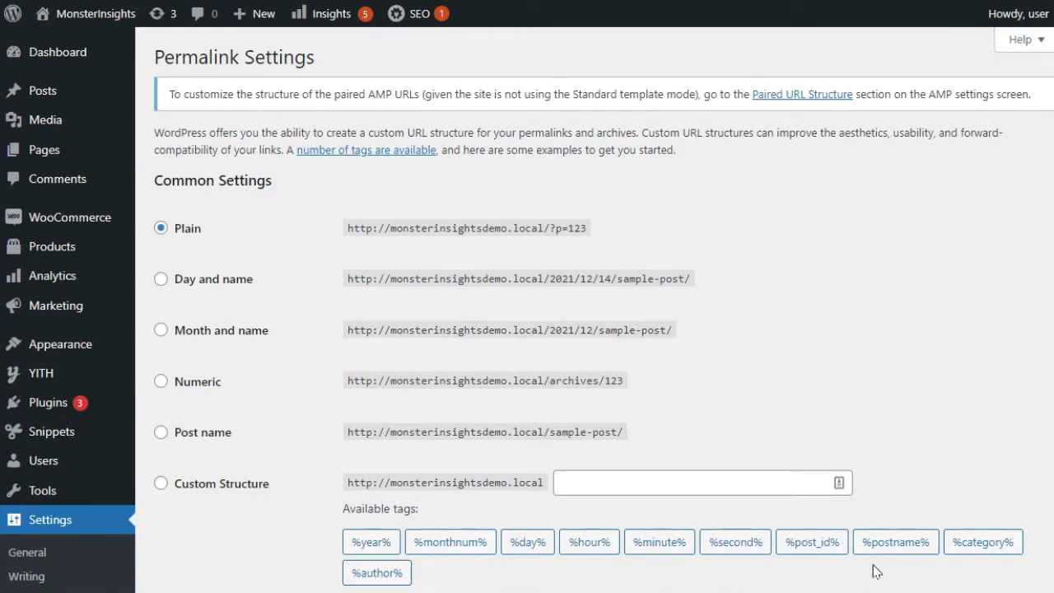
click(160, 434)
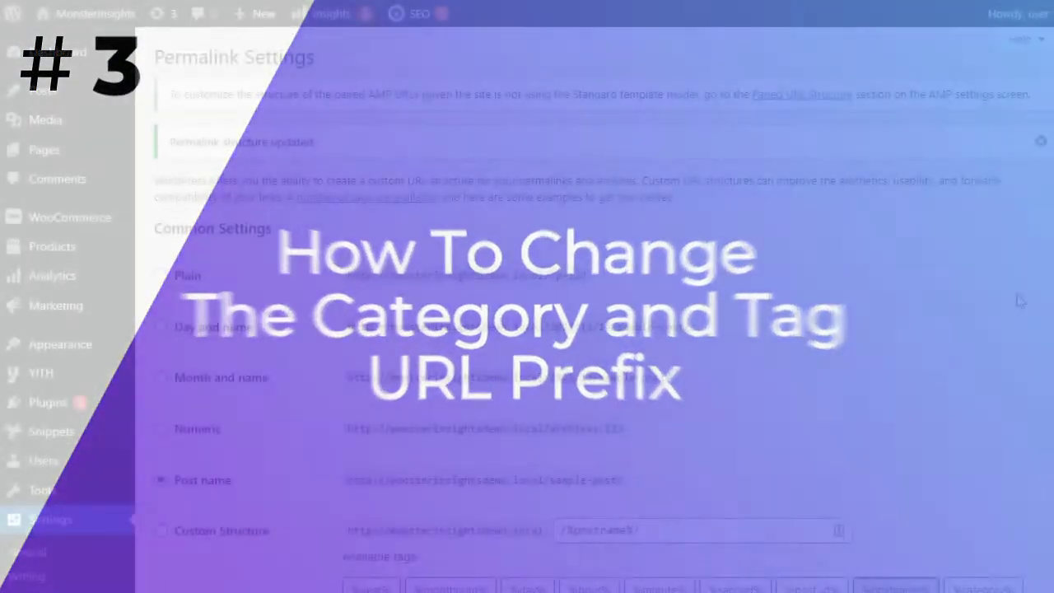
Step: Set the optional permalink category base to topic and the tag base to hashtag
scroll(1016, 299, down, 3)
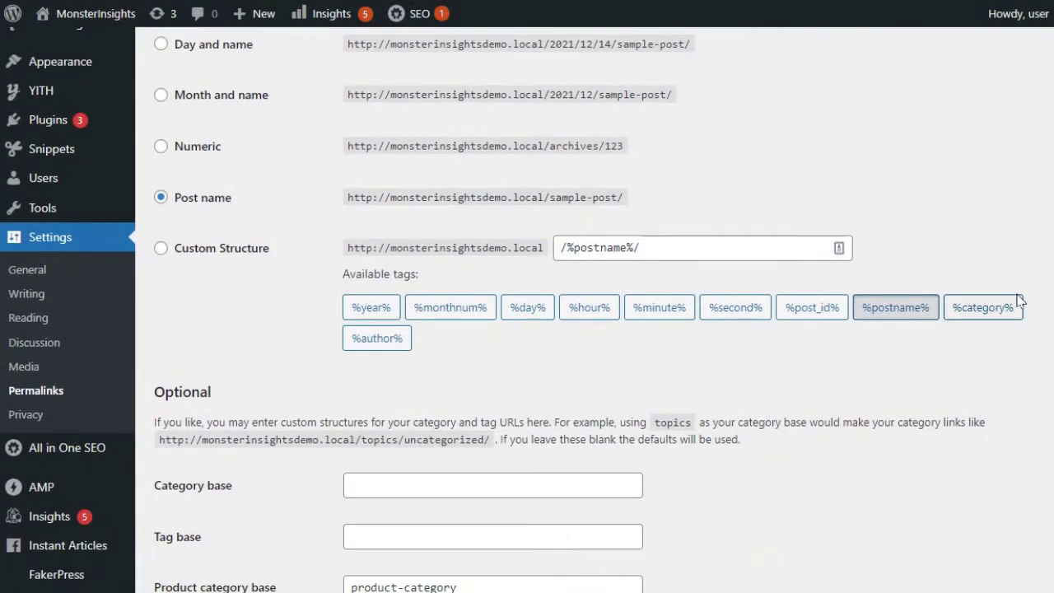
click(522, 479)
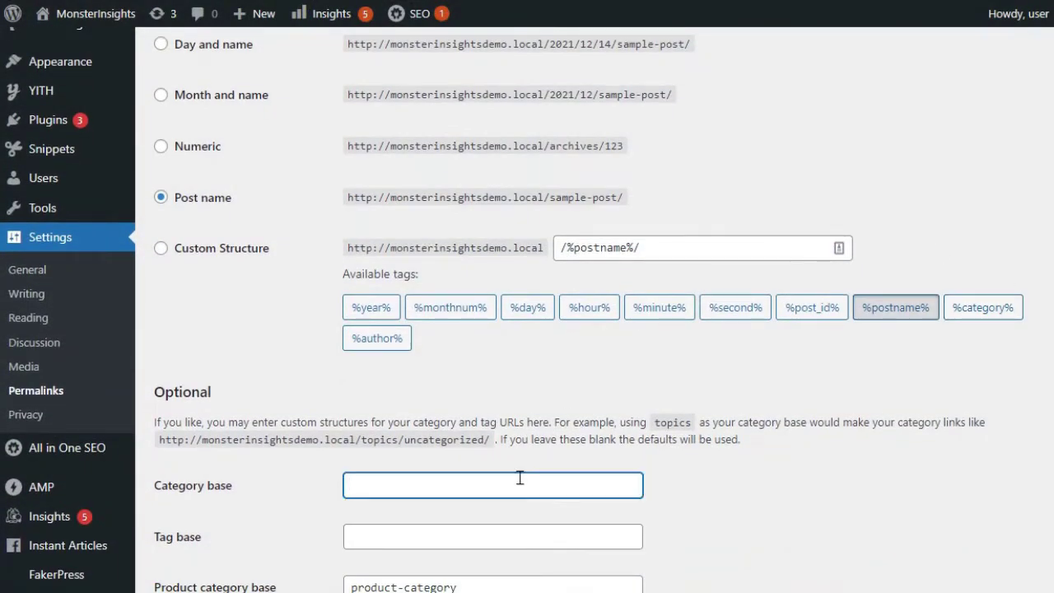
click(491, 537)
text(hashtag)
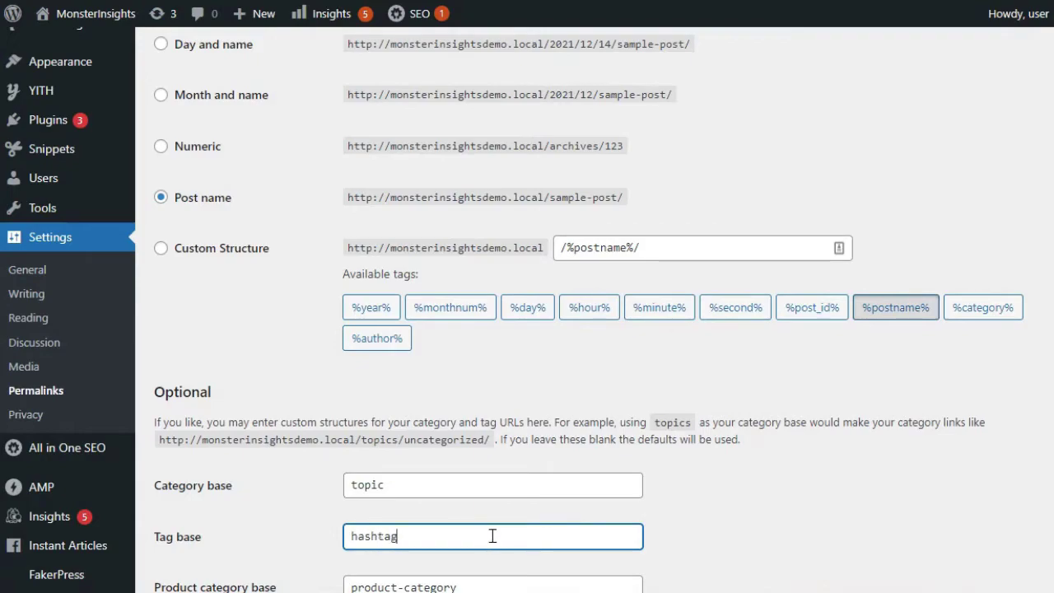
click(871, 517)
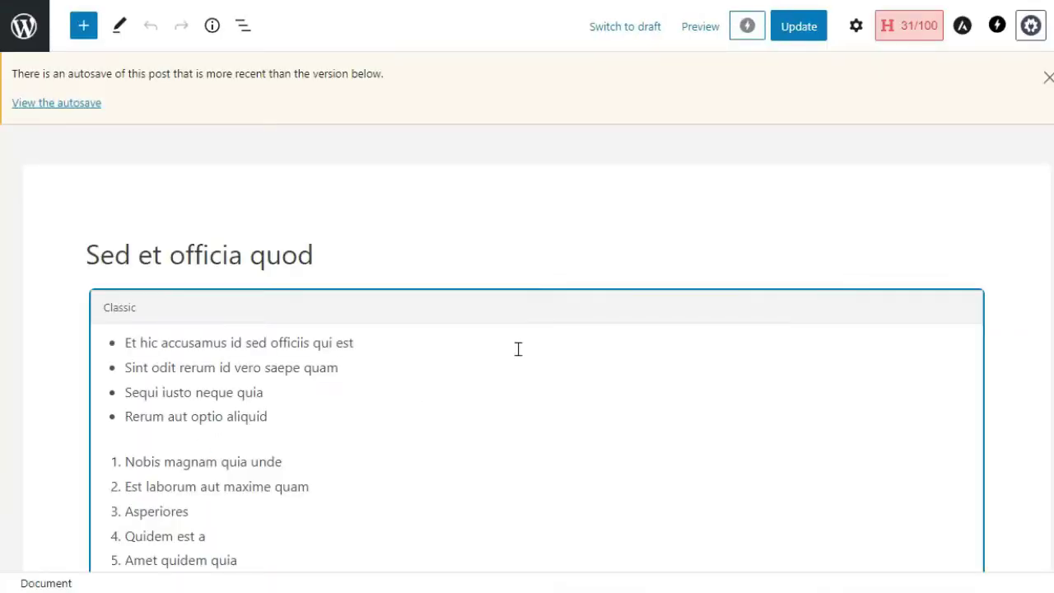
Step: Change the URL slug of the post "Sed et officia quod" to start-a-blog and update the post
click(855, 25)
click(944, 307)
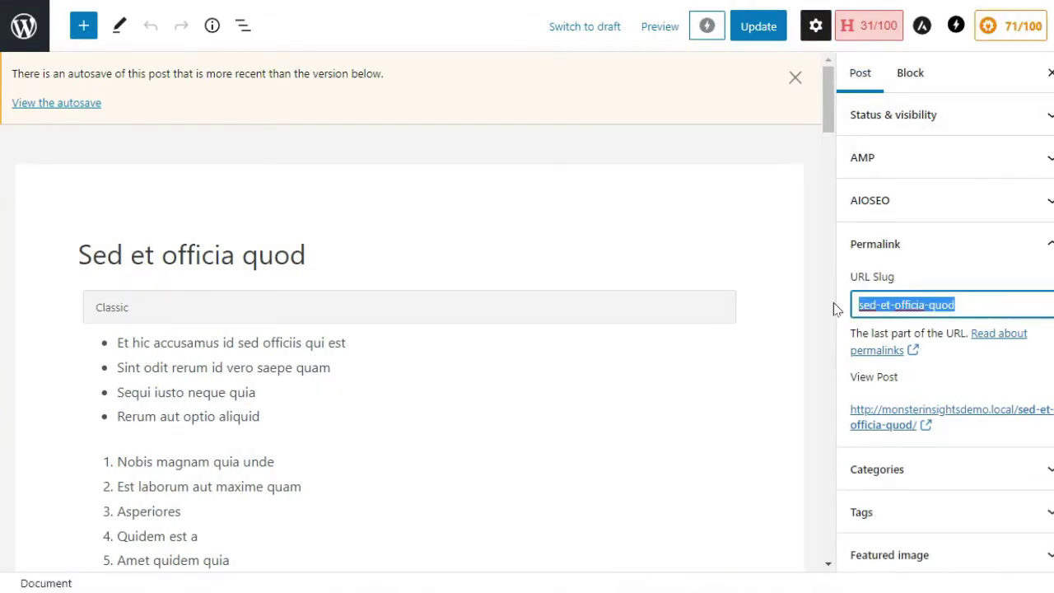
text(start)
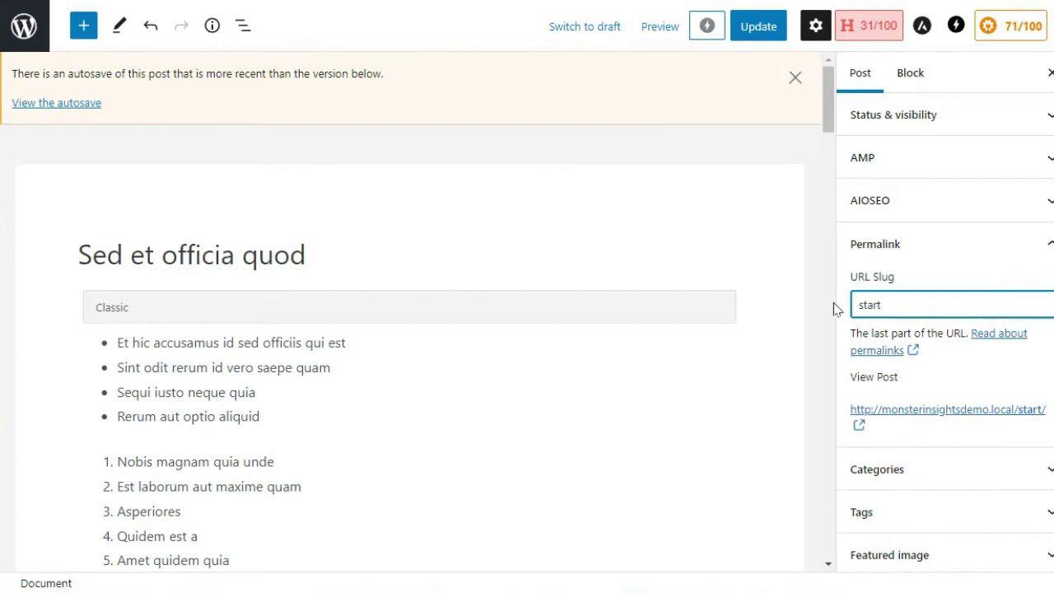
text(-a-blog)
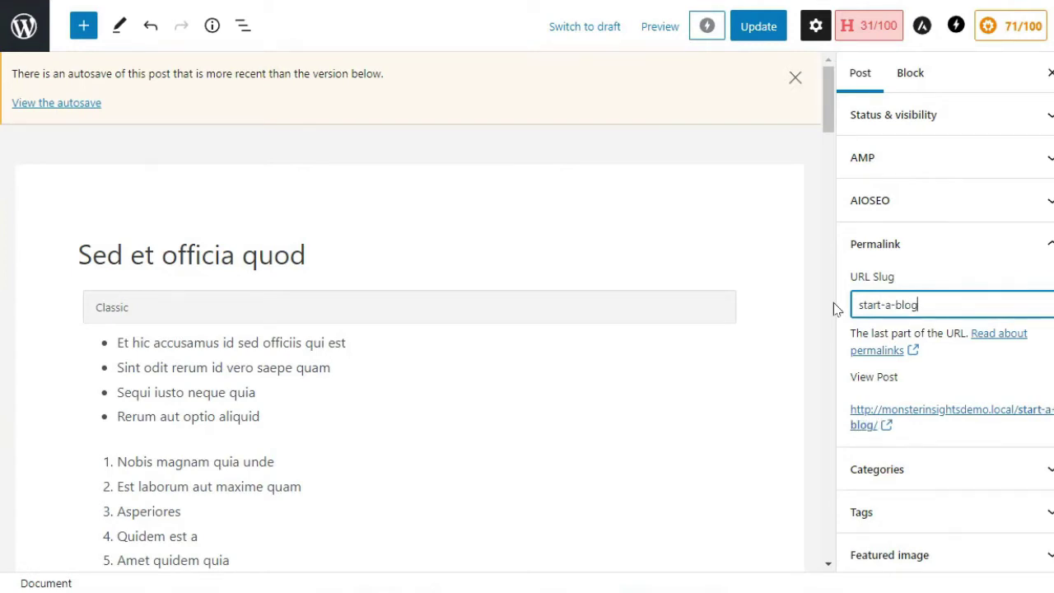
click(763, 30)
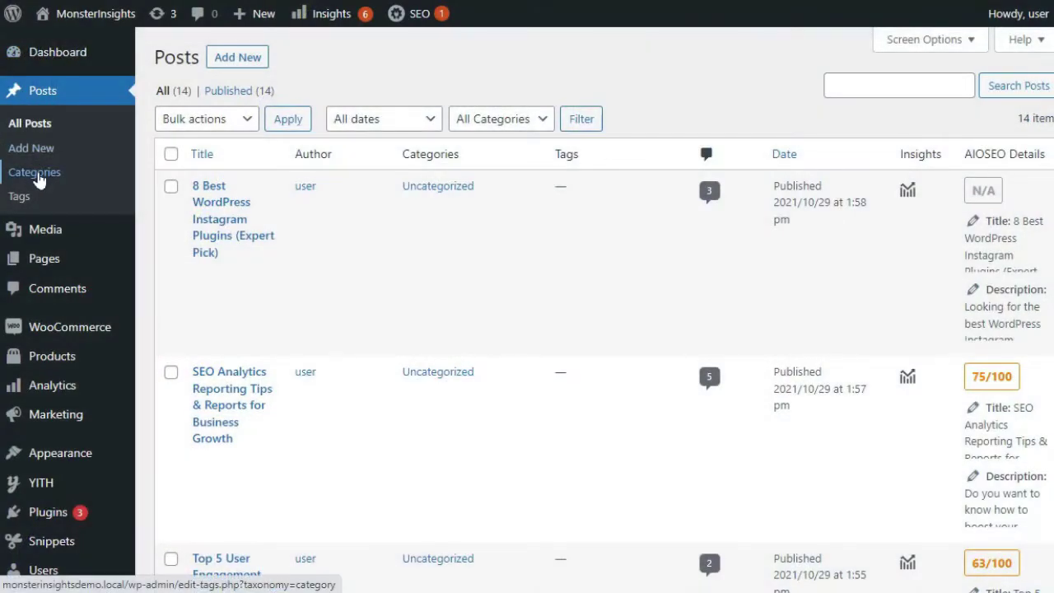
Step: Open the Uncategorized post category for editing and rename it Business Analysis
click(36, 173)
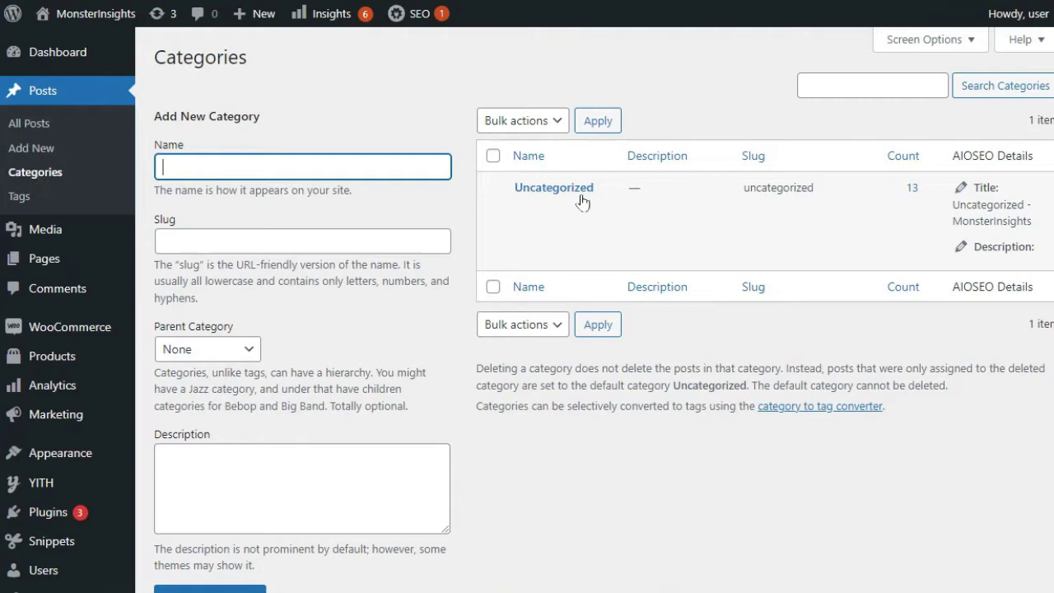
click(524, 206)
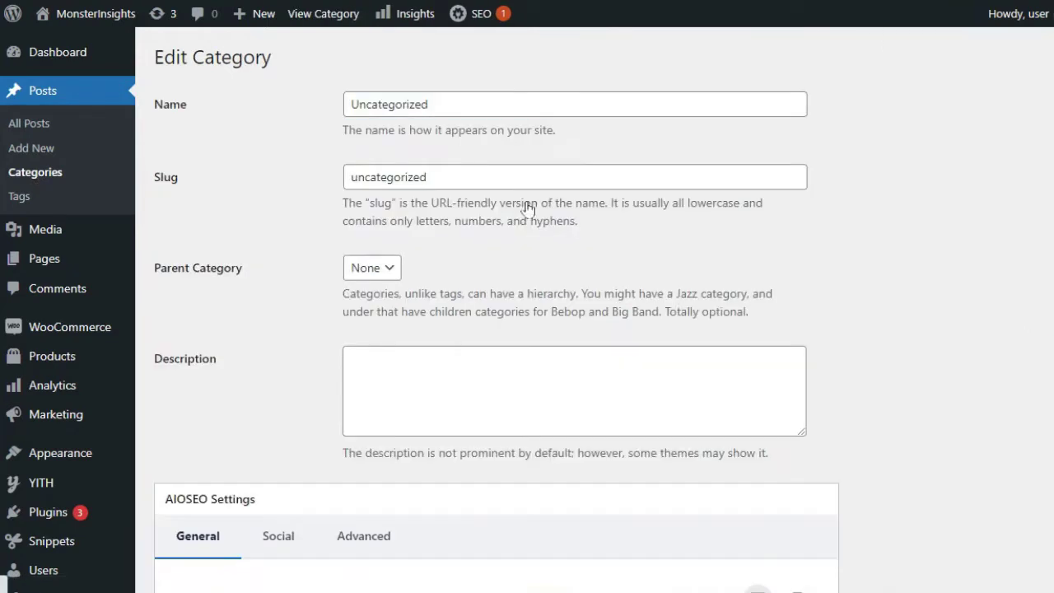
click(412, 103)
drag(412, 103, 266, 101)
text(Business Analysis)
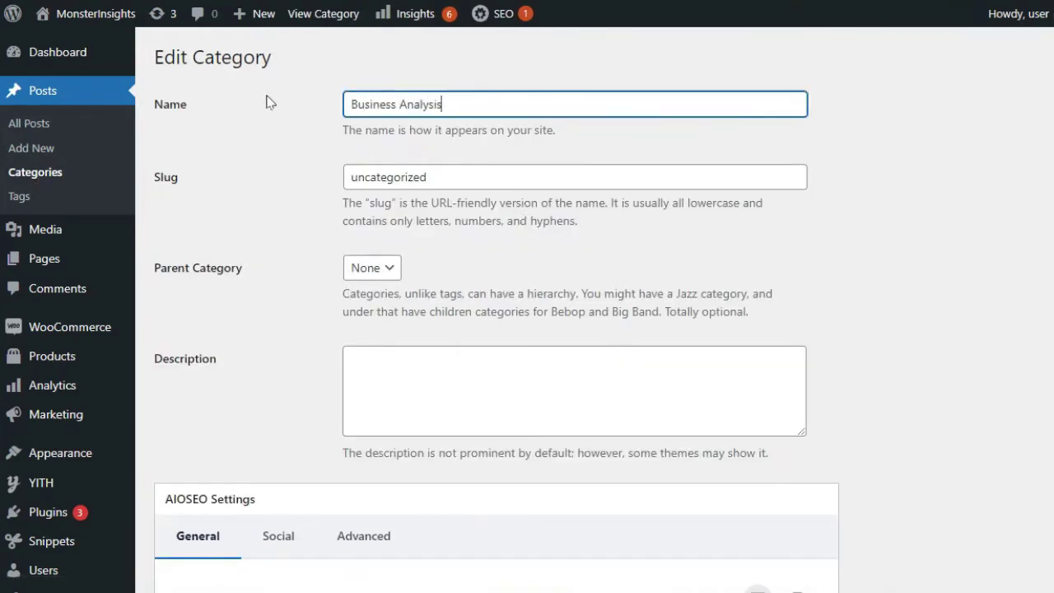
Step: Replace the category's slug with the lowercase, hyphenated form of its name and update the category
key(Tab)
text(business-analy)
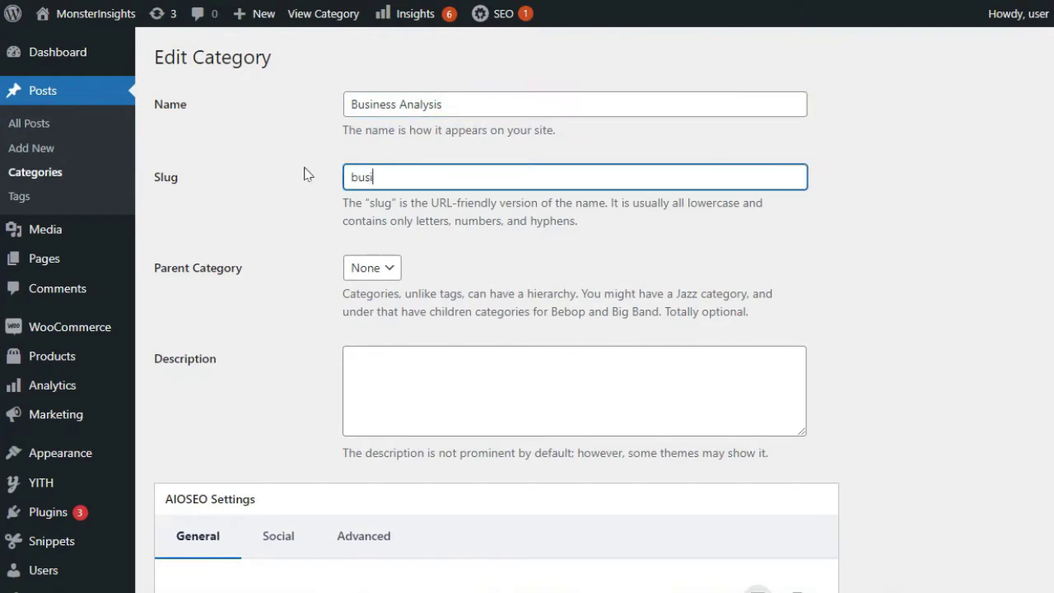
scroll(303, 174, down, 10)
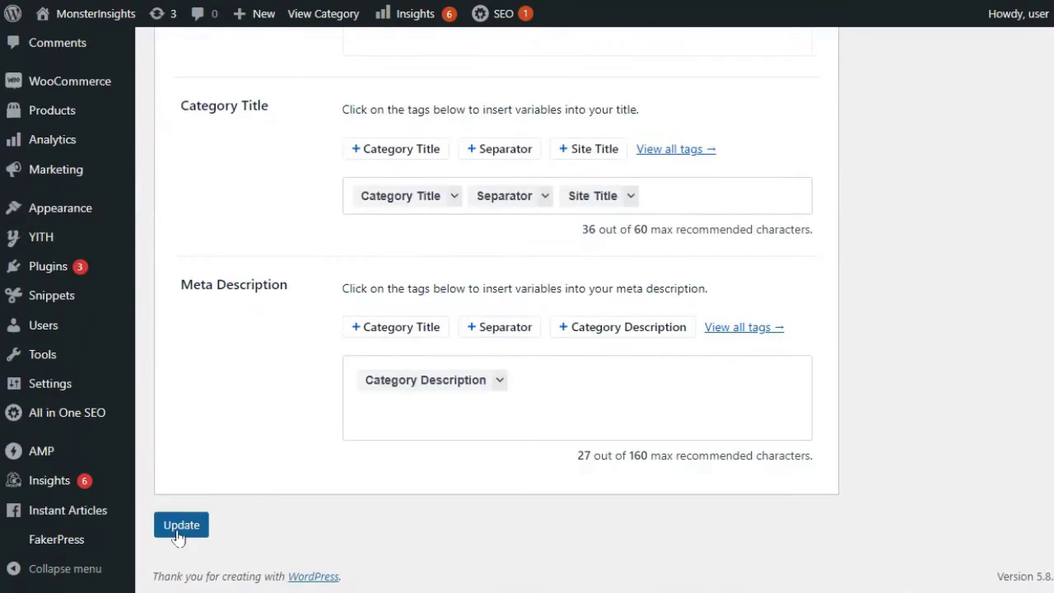
click(180, 525)
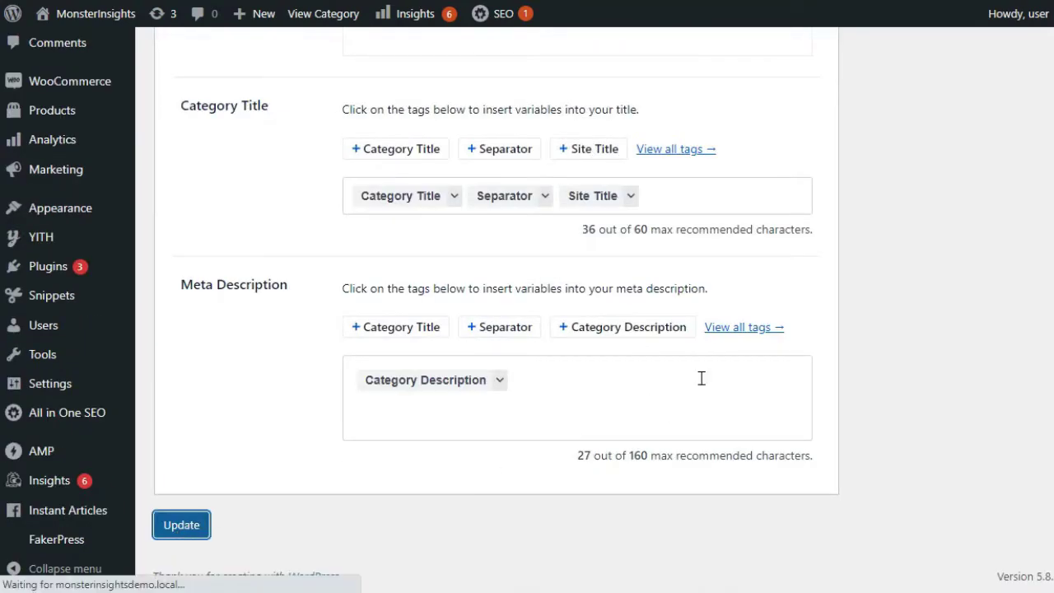
Step: Add a new post tag named apple with the slug apple
click(23, 198)
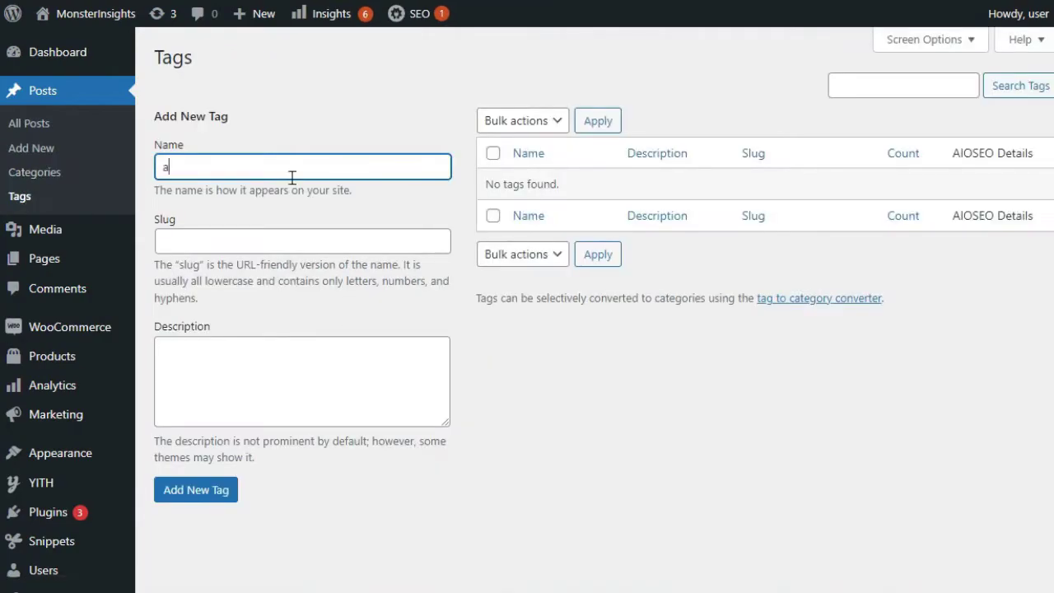
click(217, 173)
text(apple)
click(217, 241)
text(apple)
click(196, 489)
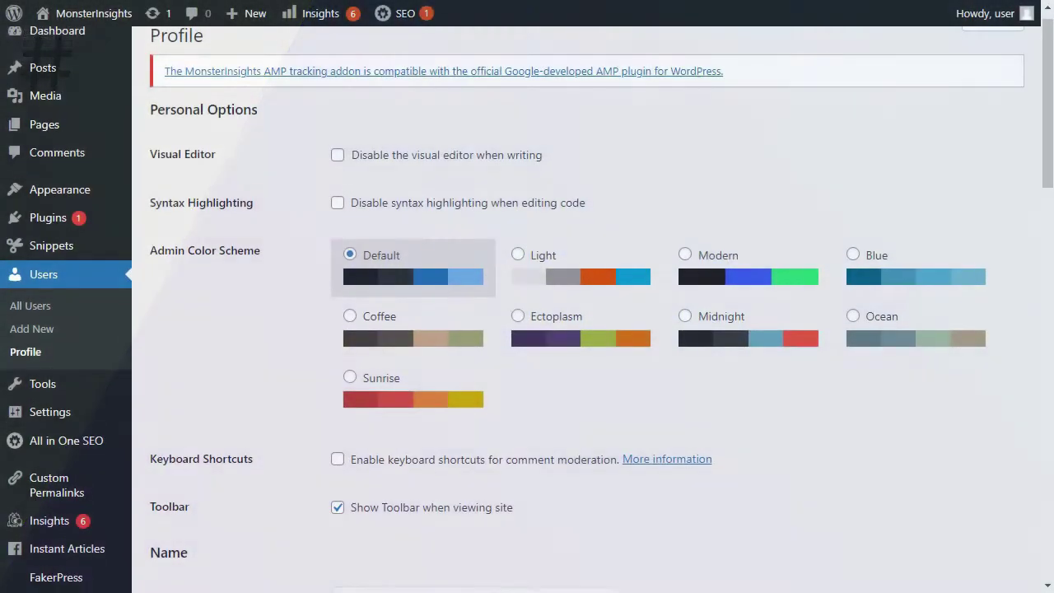
scroll(526, 310, down, 3)
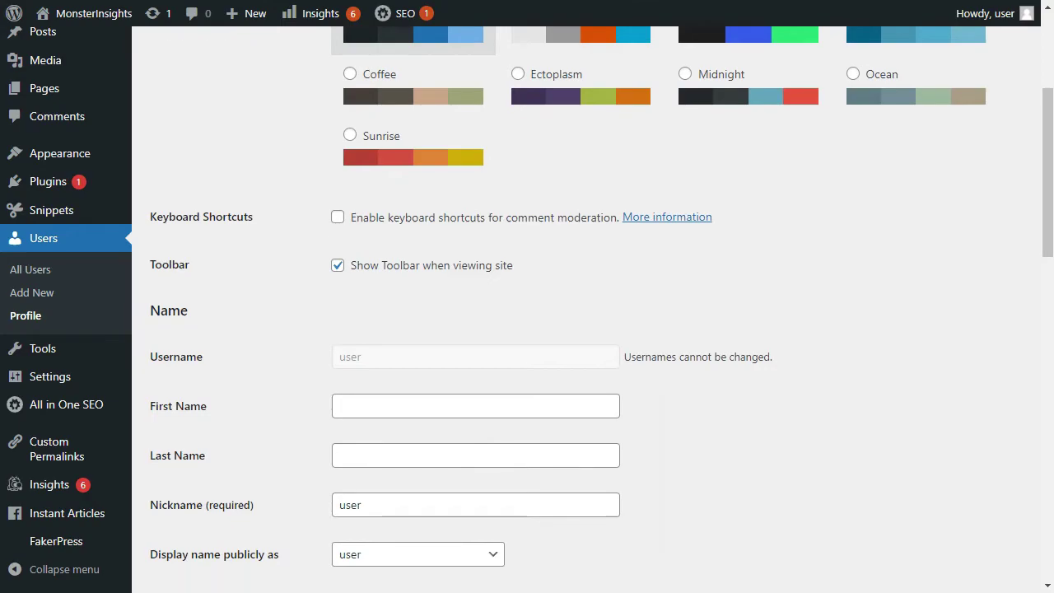
scroll(527, 309, down, 3)
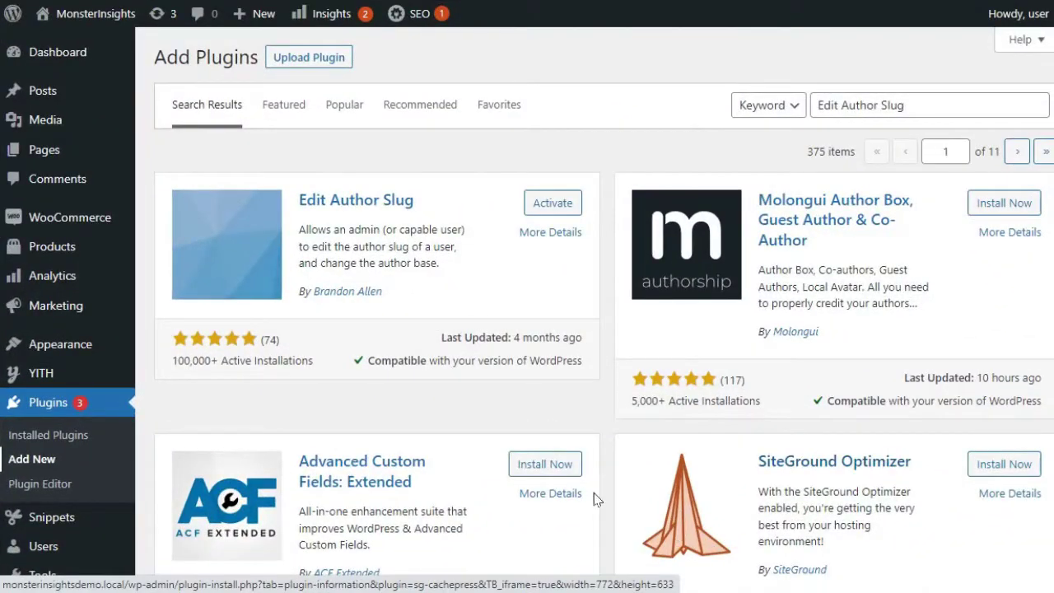
Step: Activate the Edit Author Slug plugin and set the administrator's custom author slug to new-author-slug in the user profile
click(539, 211)
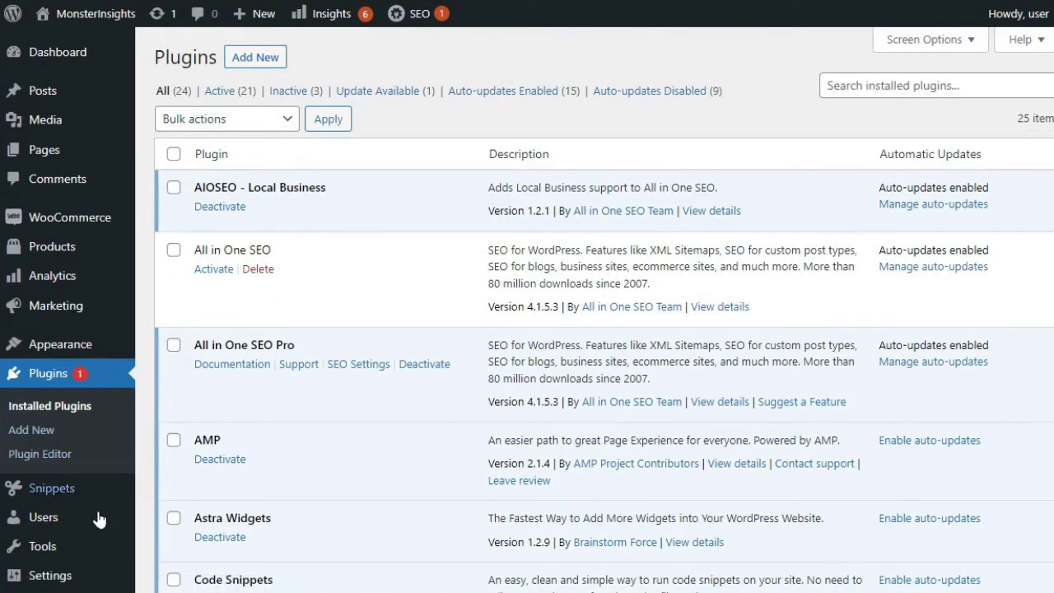
mouse_move(40, 522)
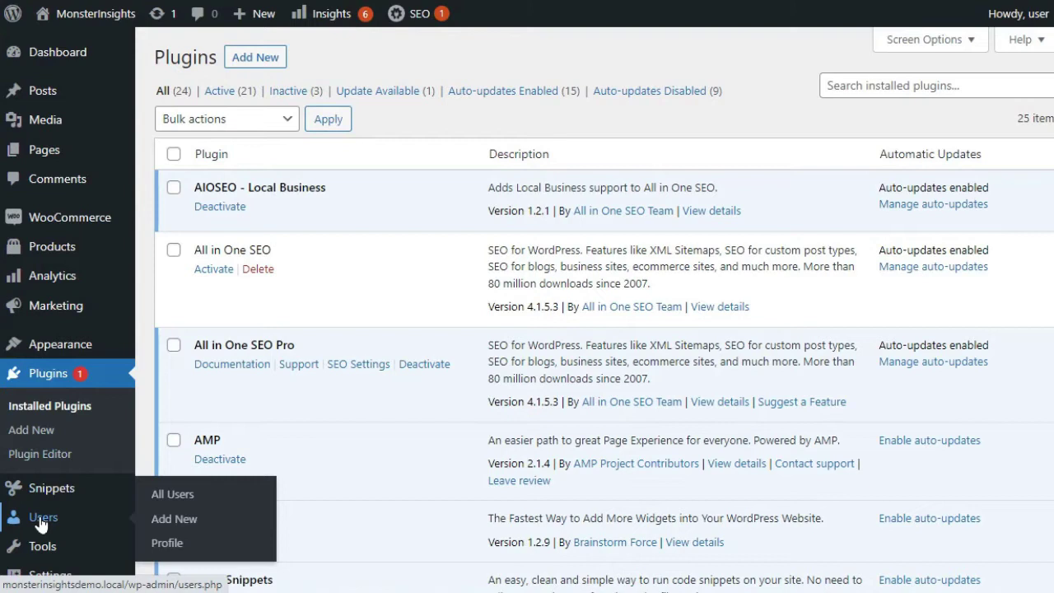
click(174, 501)
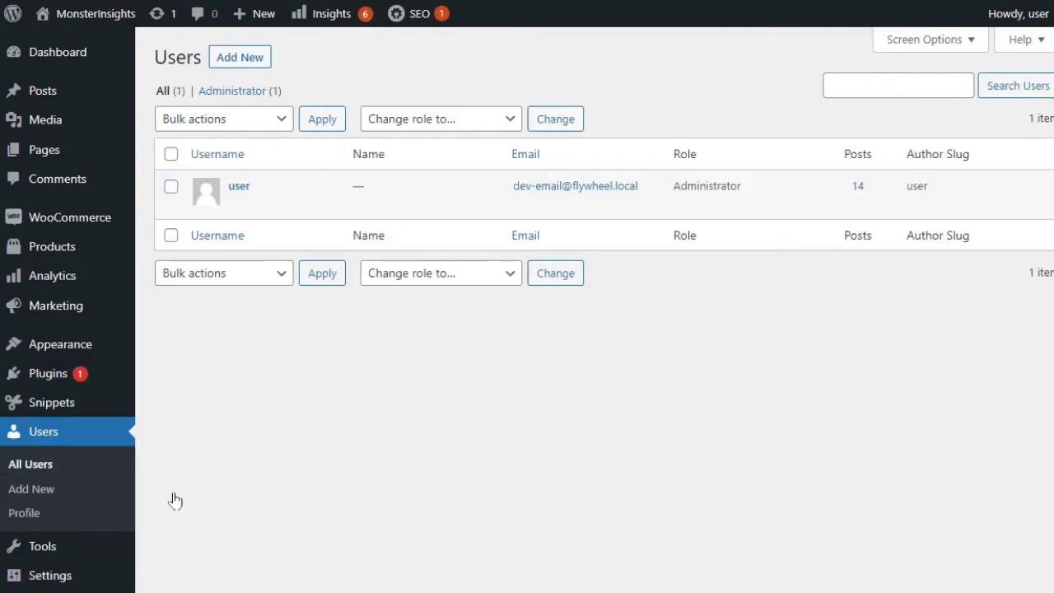
click(238, 204)
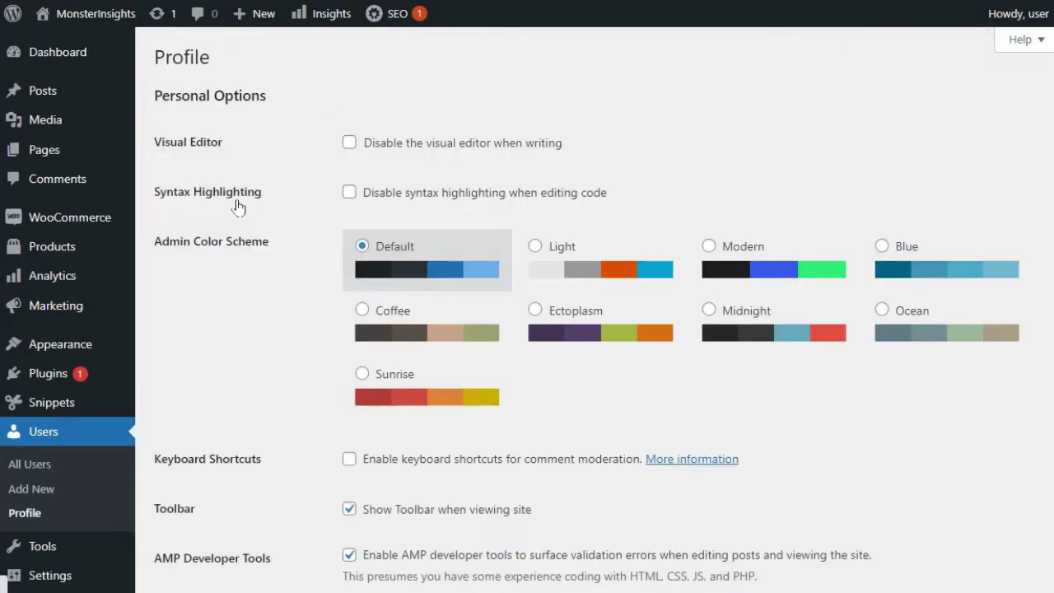
scroll(1035, 158, down, 15)
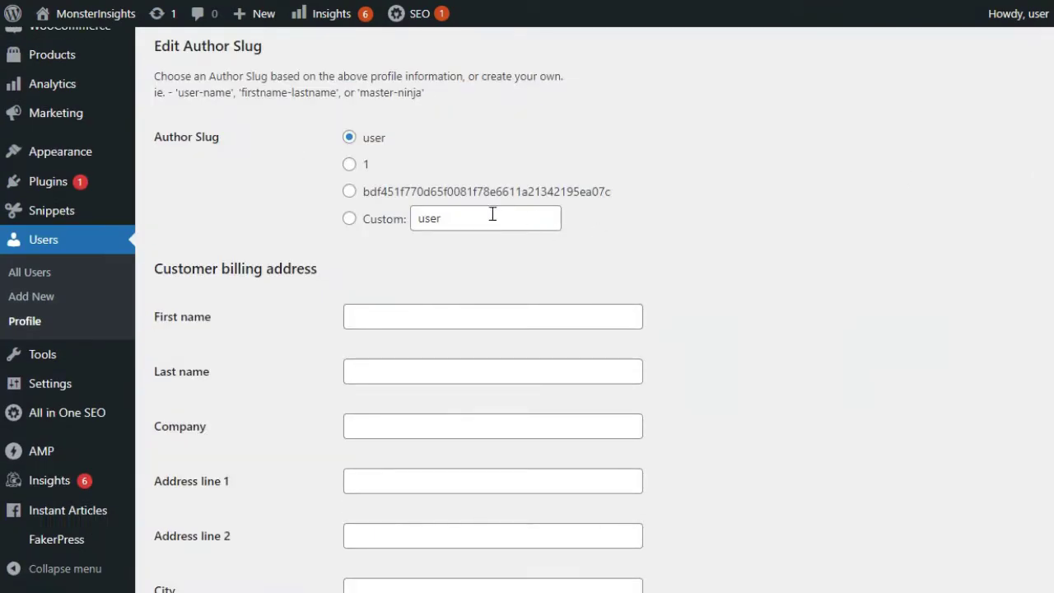
click(365, 221)
text(new-a)
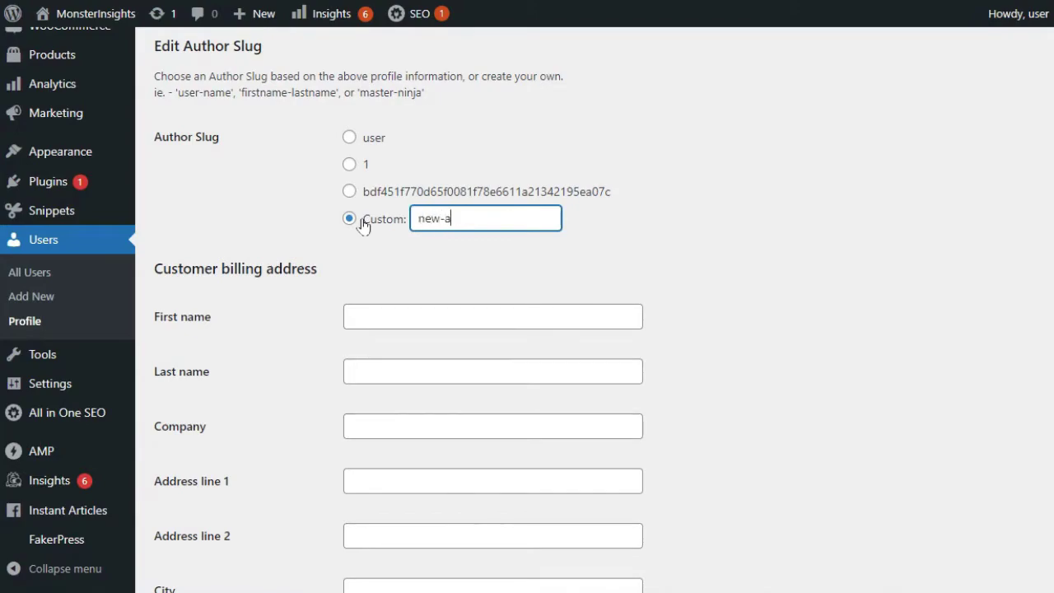
text(uthor-slug)
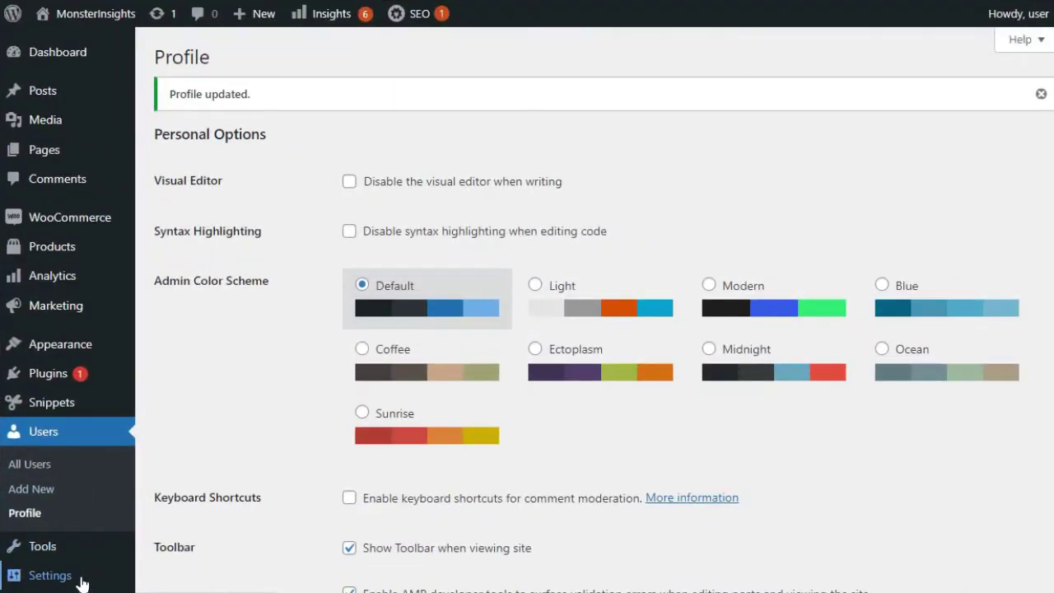
Step: Open the Edit Author Slug settings and look through the author base and role slug options
mouse_move(82, 582)
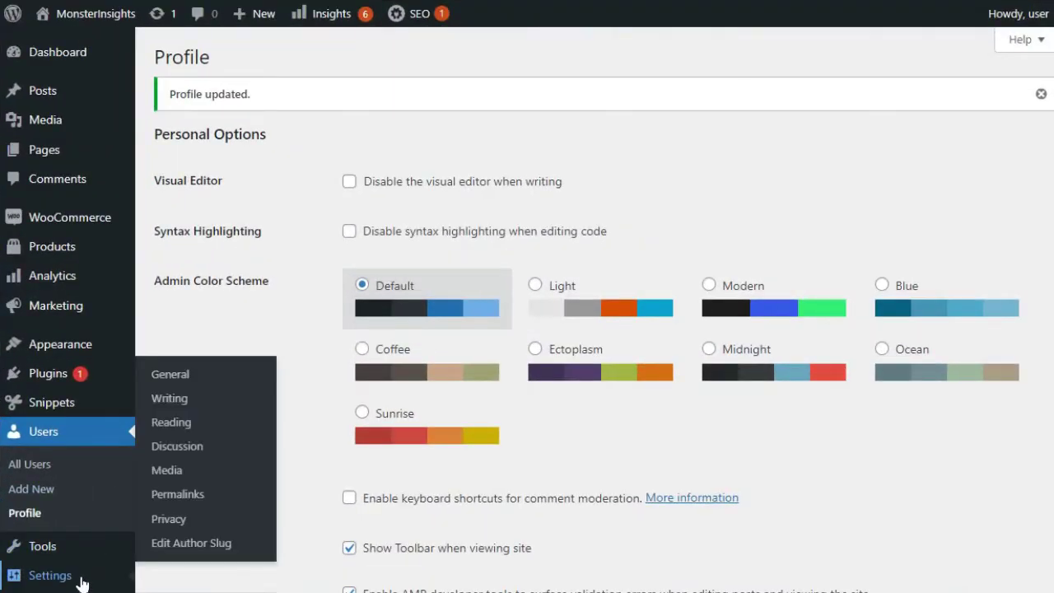
click(187, 545)
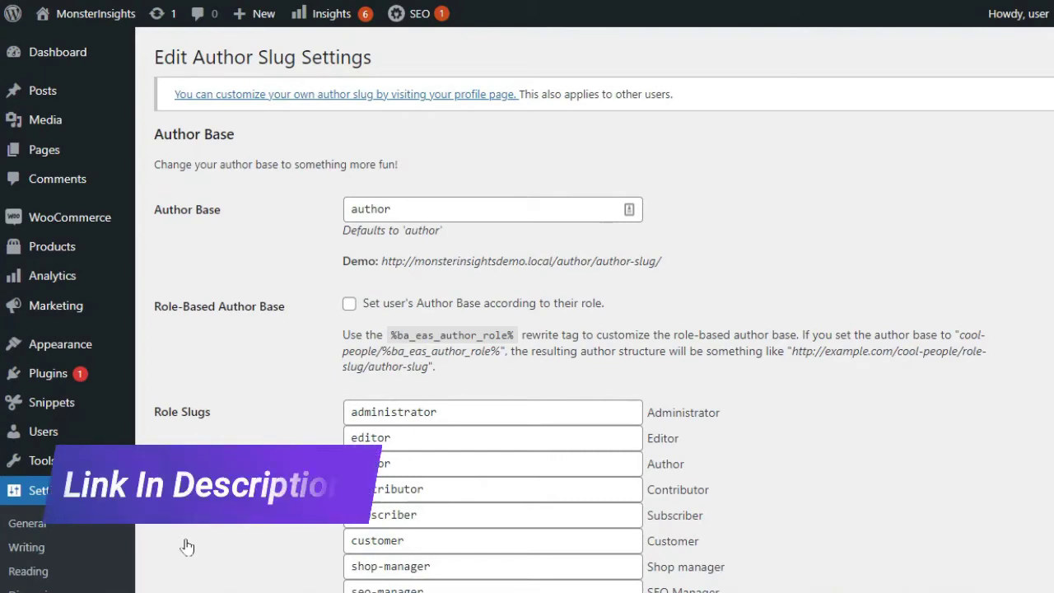
scroll(187, 547, down, 3)
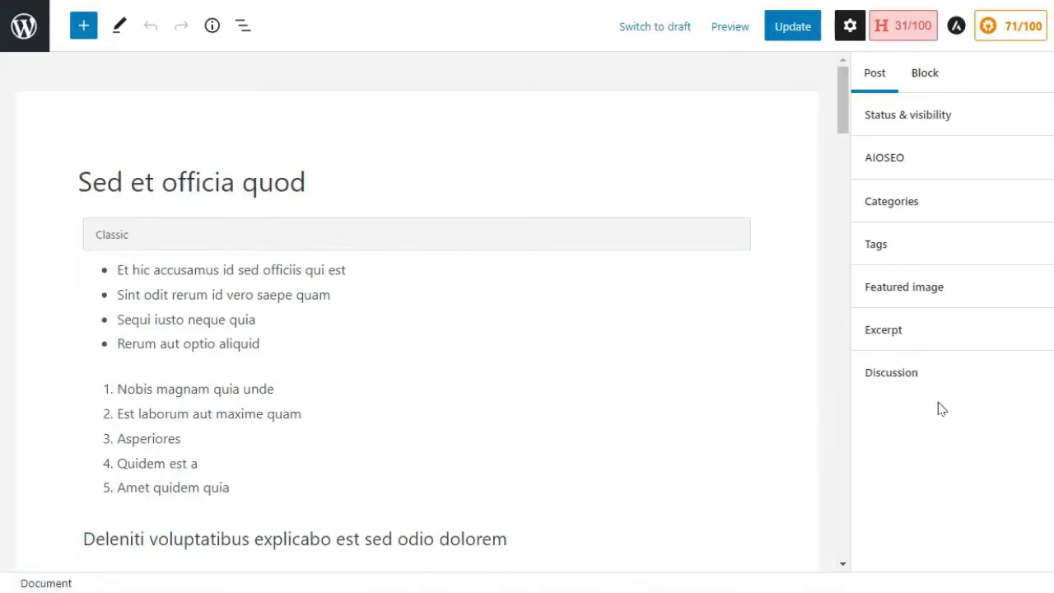
Step: Go to the Custom Permalinks section of the post "Sed et officia quod" and open its permalink for editing
scroll(828, 400, down, 15)
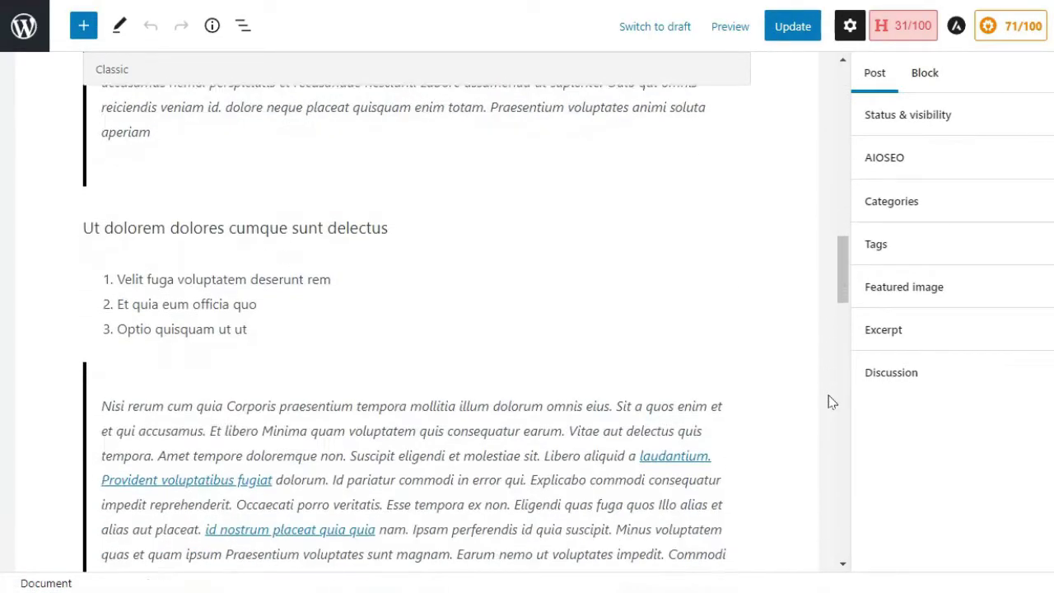
scroll(830, 401, down, 20)
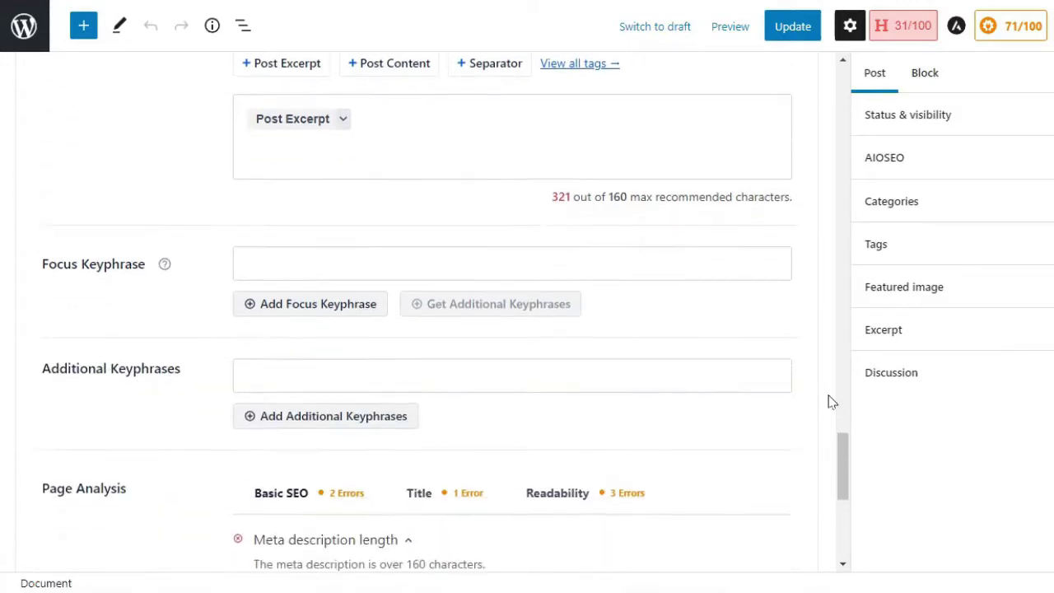
scroll(830, 401, down, 6)
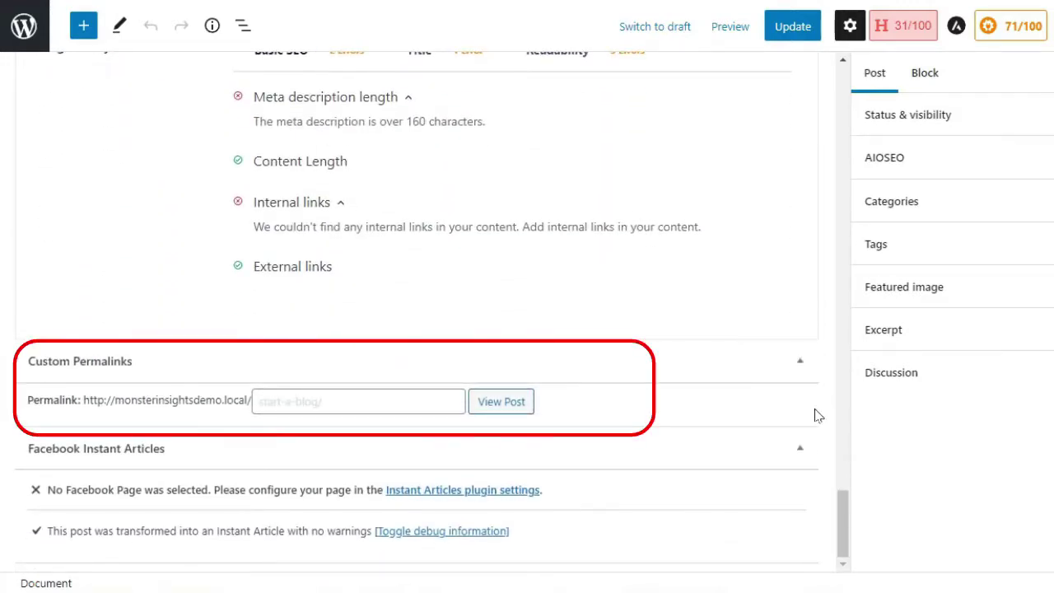
click(412, 405)
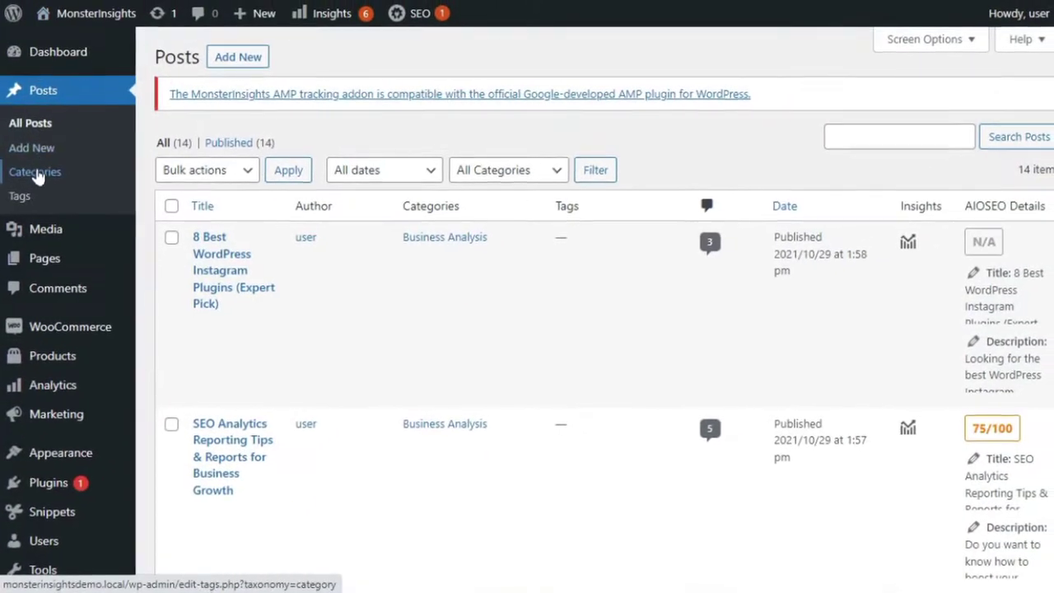
Step: Open the Business Analysis category for editing and go to its Custom Permalink setting
click(88, 141)
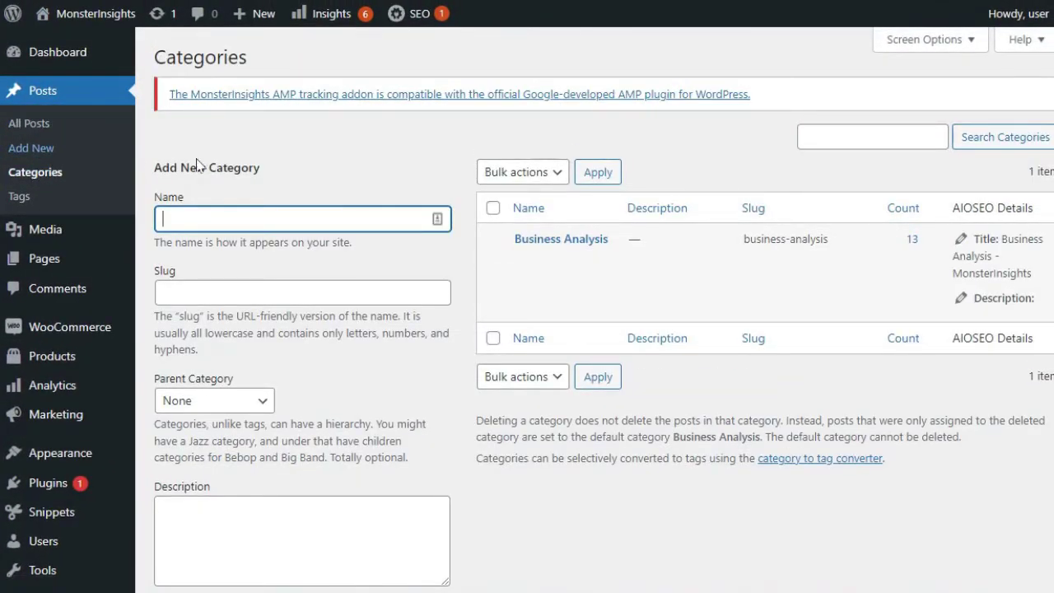
click(523, 258)
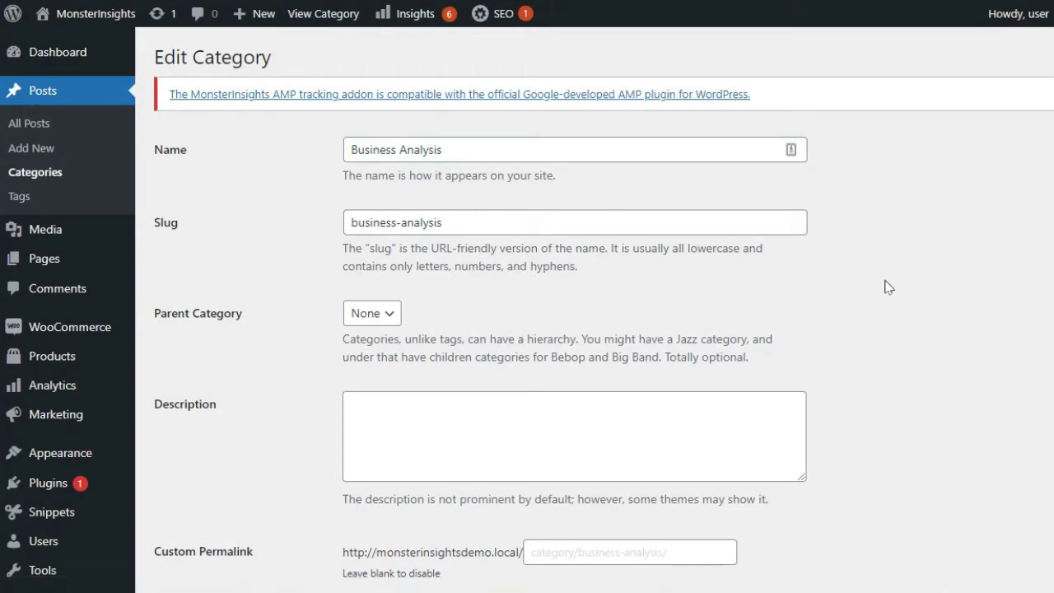
scroll(889, 288, down, 3)
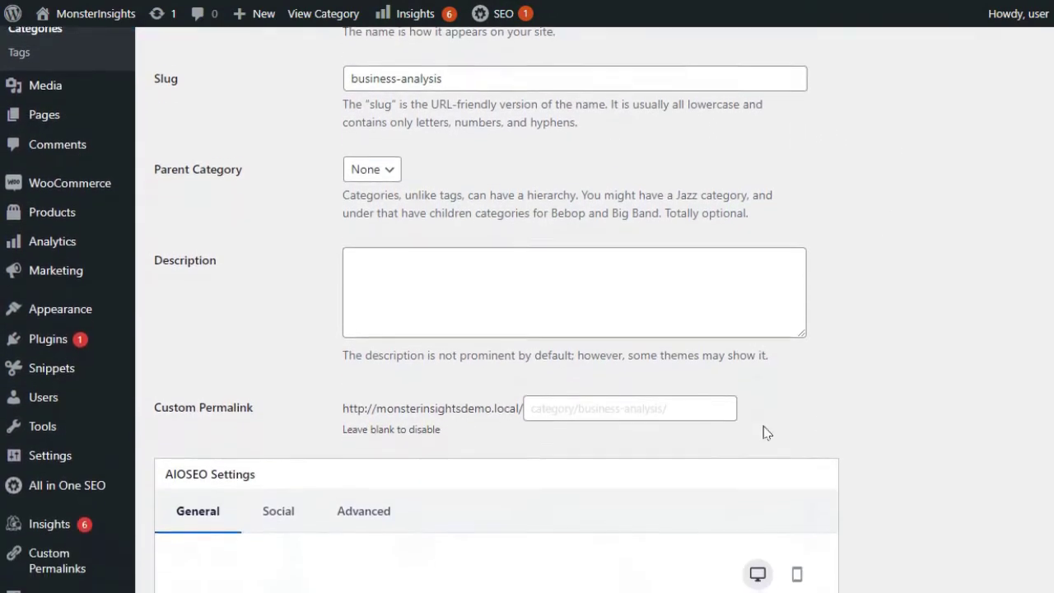
click(618, 333)
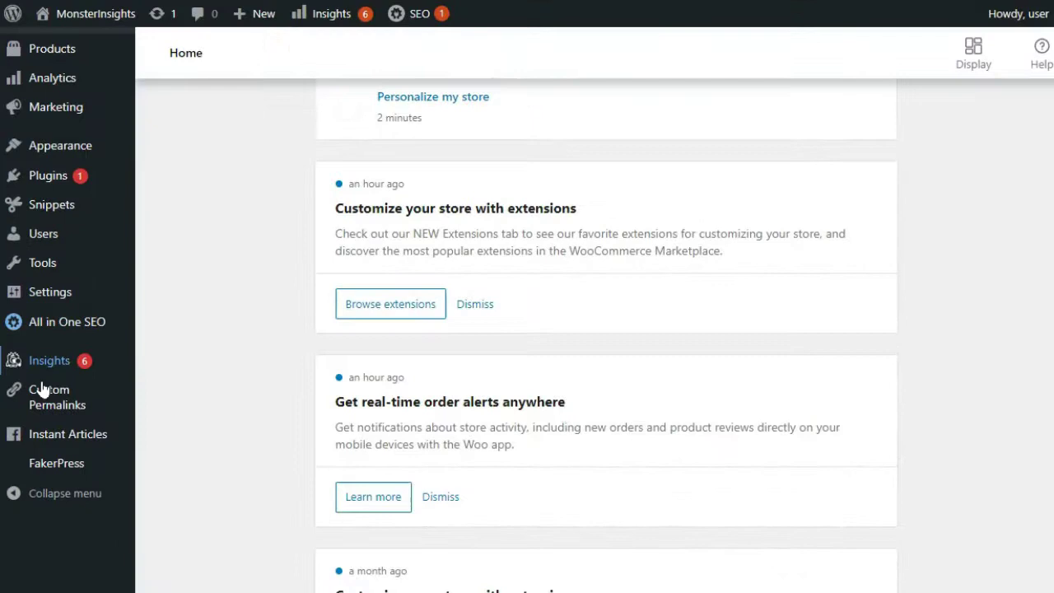
Step: Delete the custom permalink of the post "8 Best WordPress Instagram Plugins (Expert Pick)" from the Post Types Permalinks list
mouse_move(45, 409)
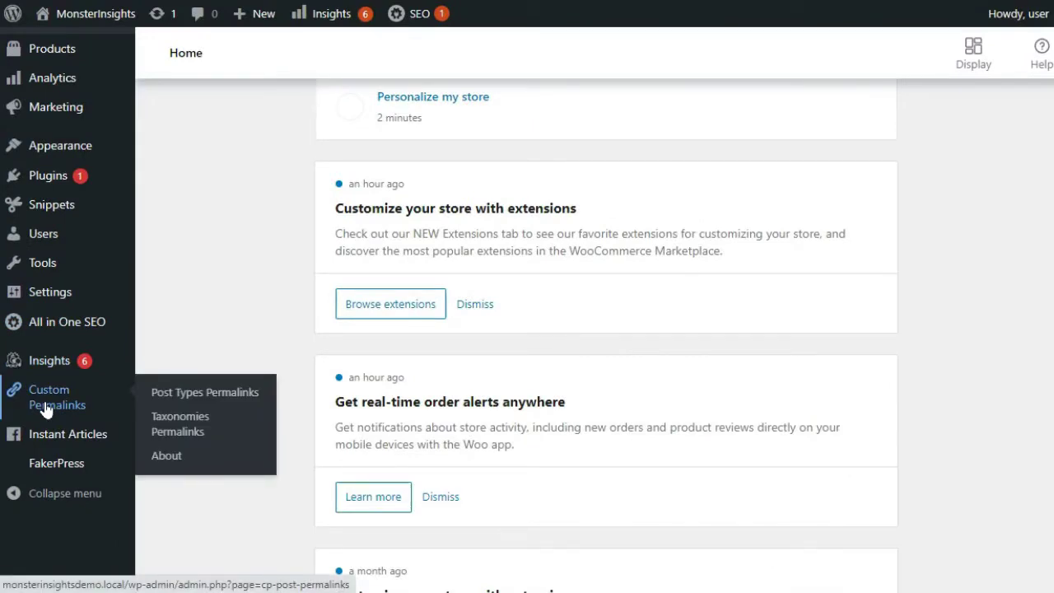
click(204, 400)
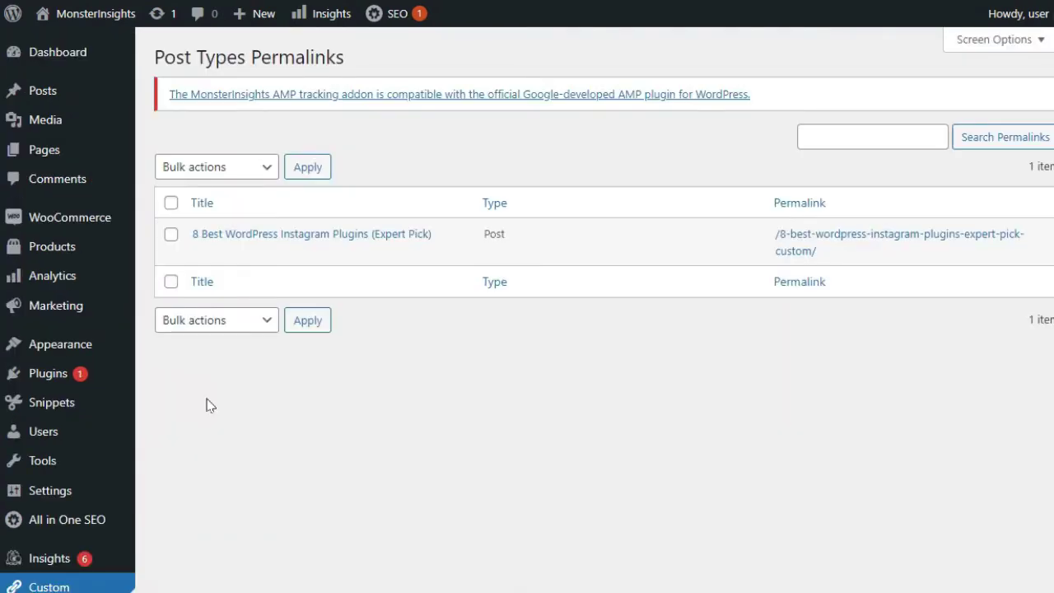
click(171, 236)
click(262, 169)
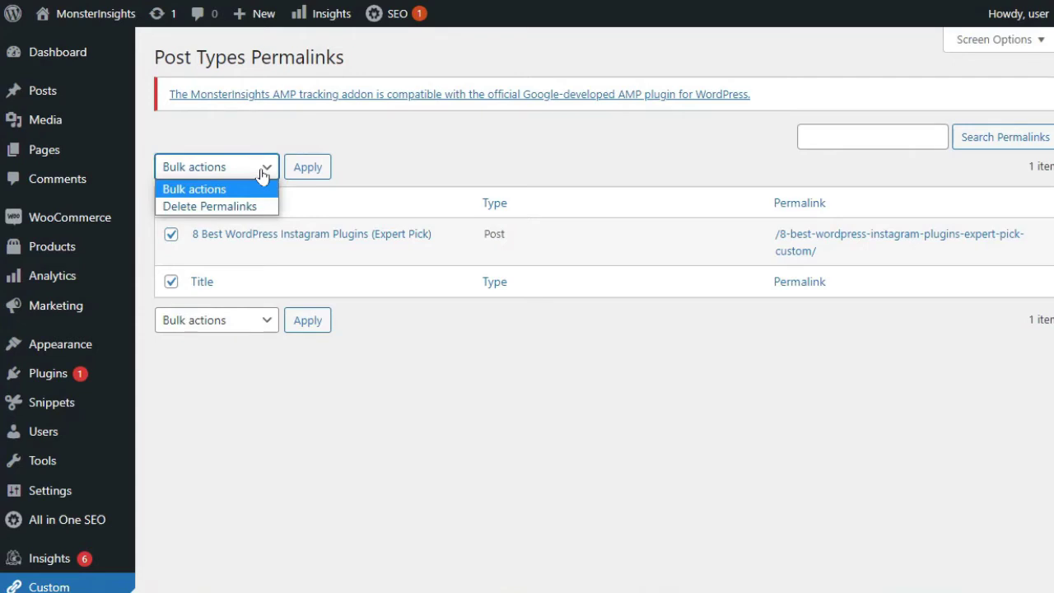
click(239, 207)
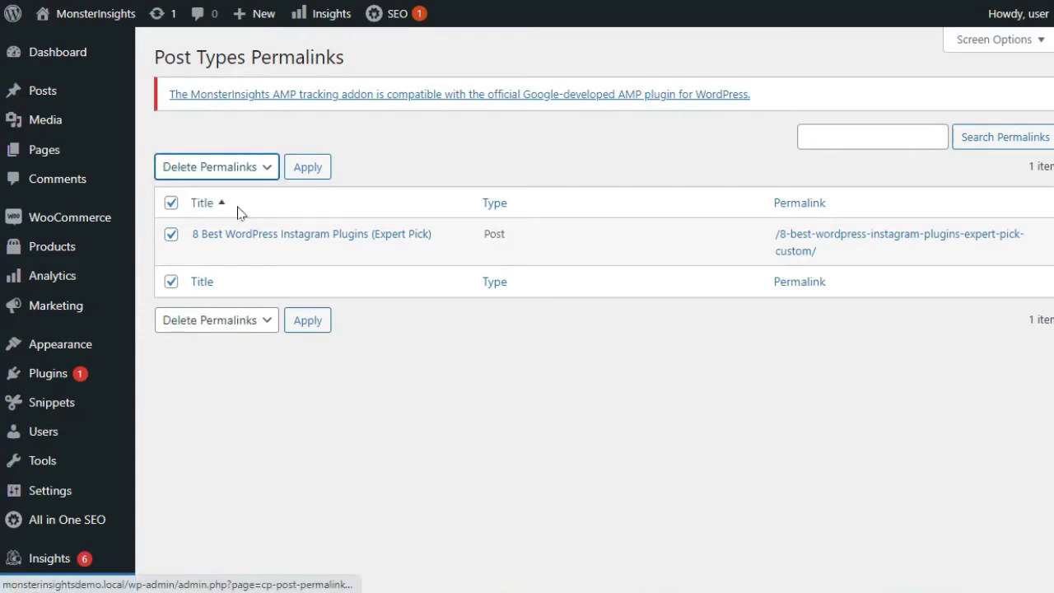
click(307, 320)
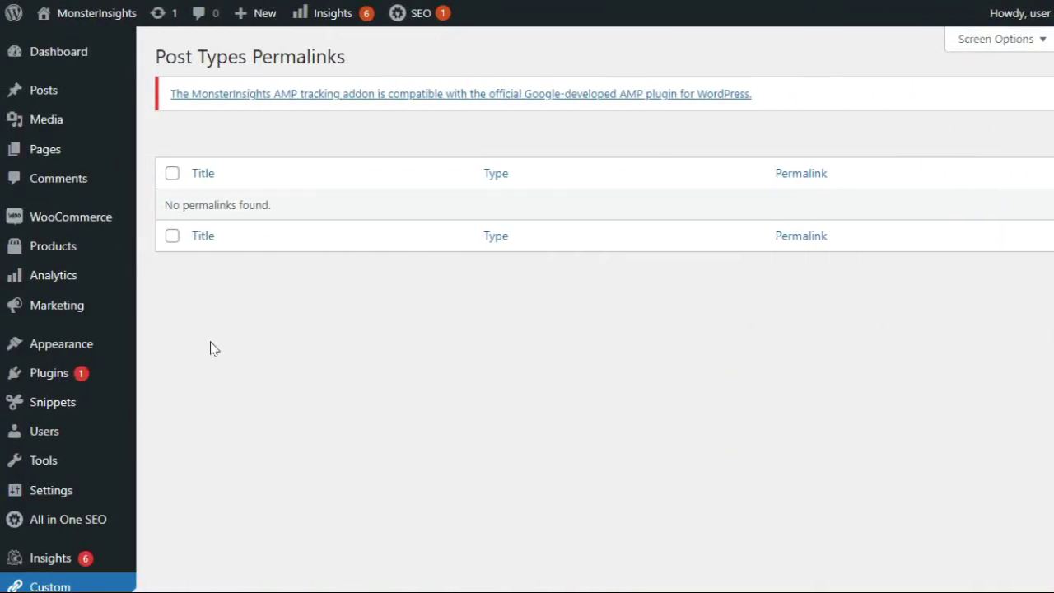
Step: Delete the custom permalink of the Business Analysis category from the Taxonomies Permalinks list
scroll(206, 354, down, 3)
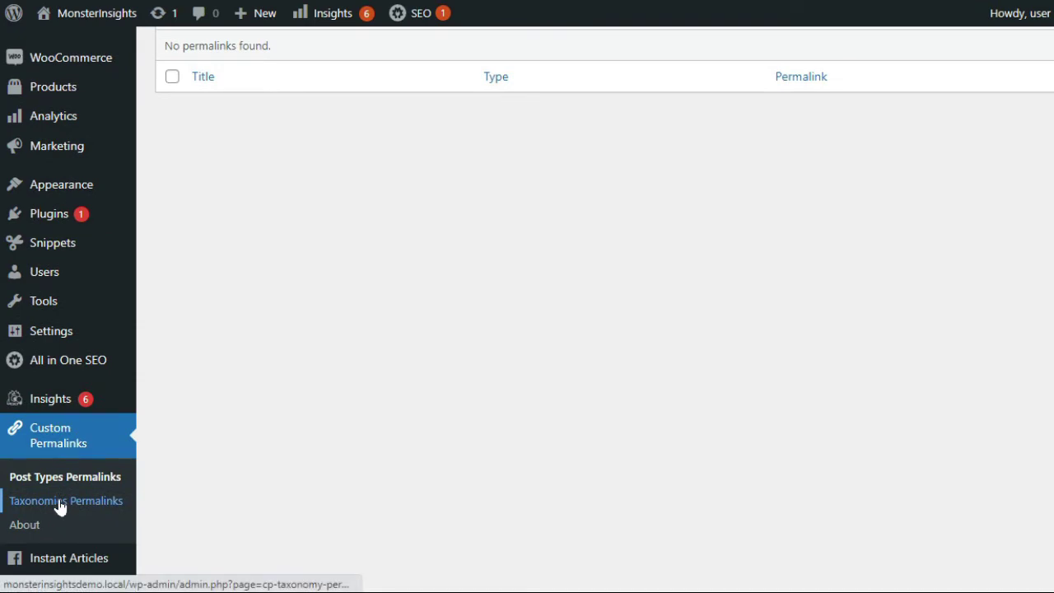
click(59, 502)
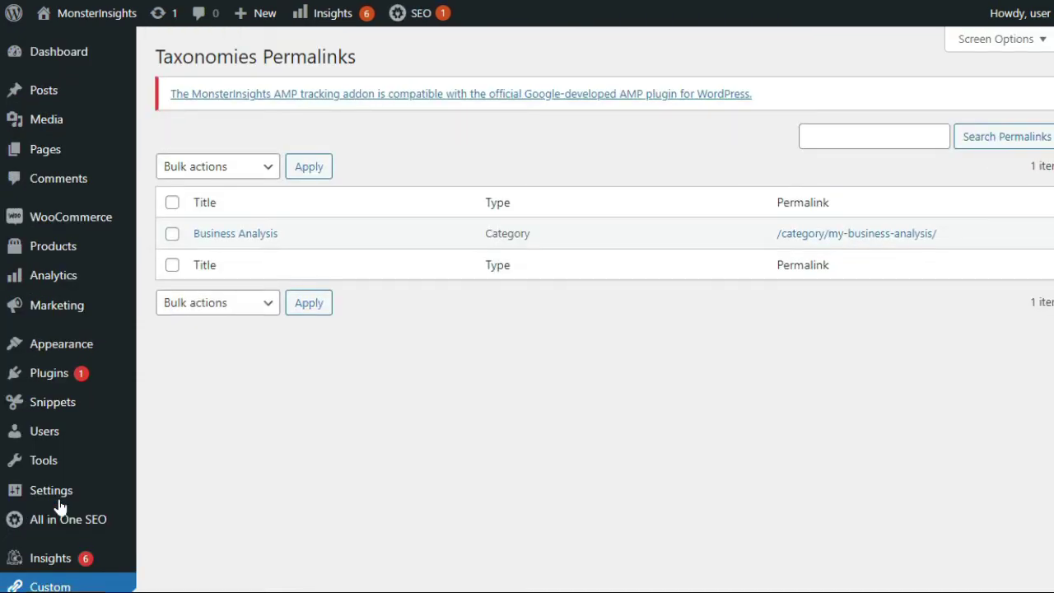
click(172, 235)
click(234, 168)
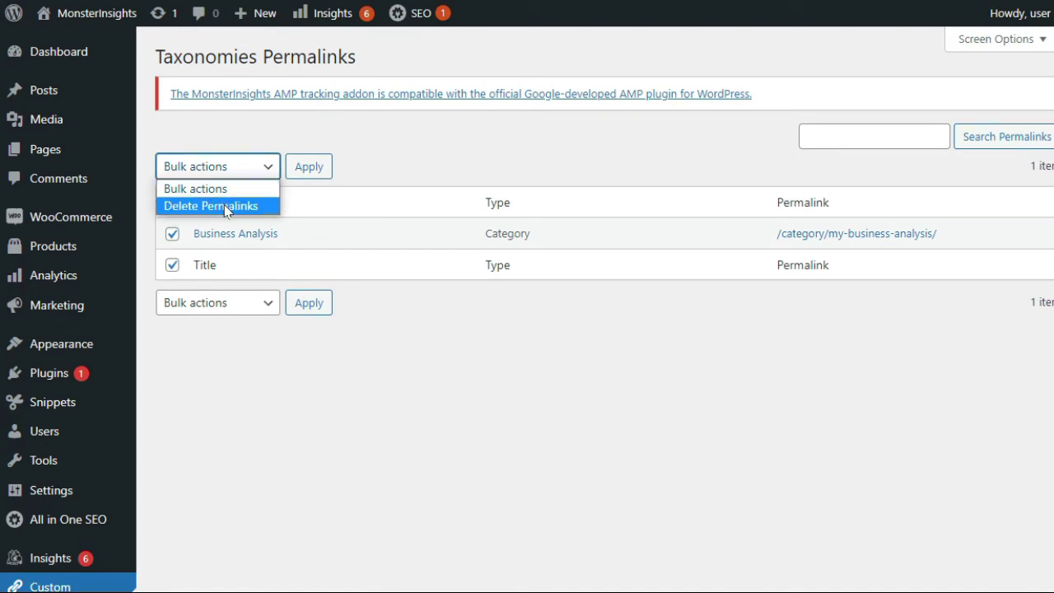
click(231, 206)
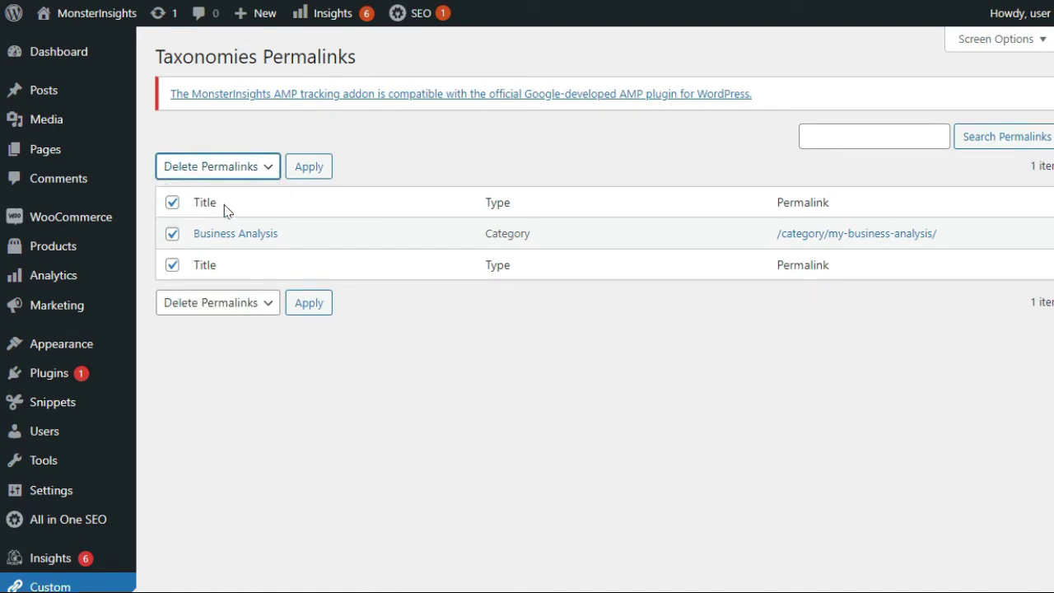
click(319, 308)
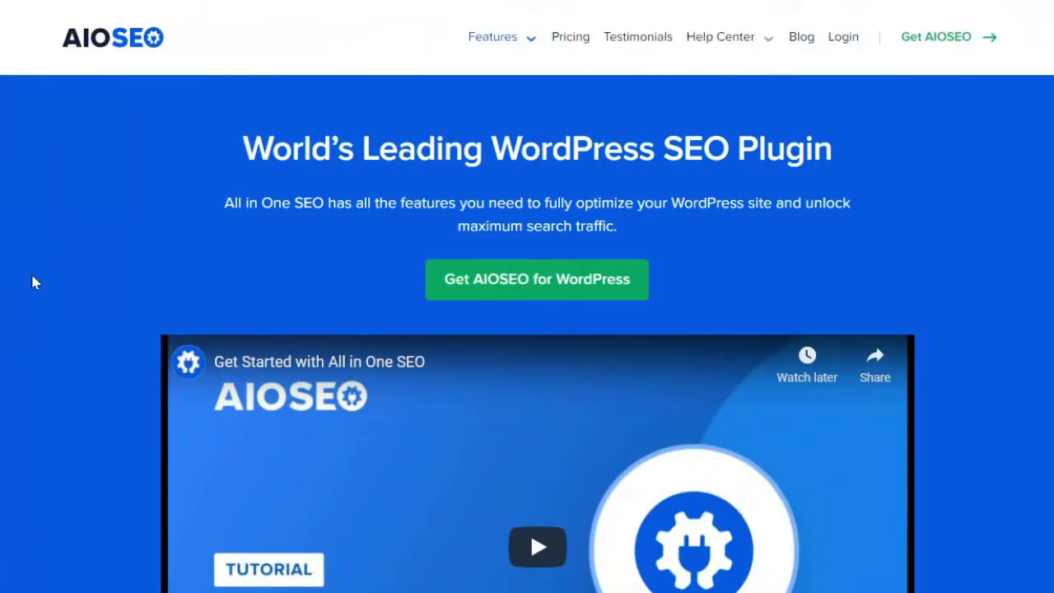
Step: Look over the AIOSEO website, then open All in One SEO's Redirects page in WordPress and examine its redirection features
scroll(33, 281, down, 5)
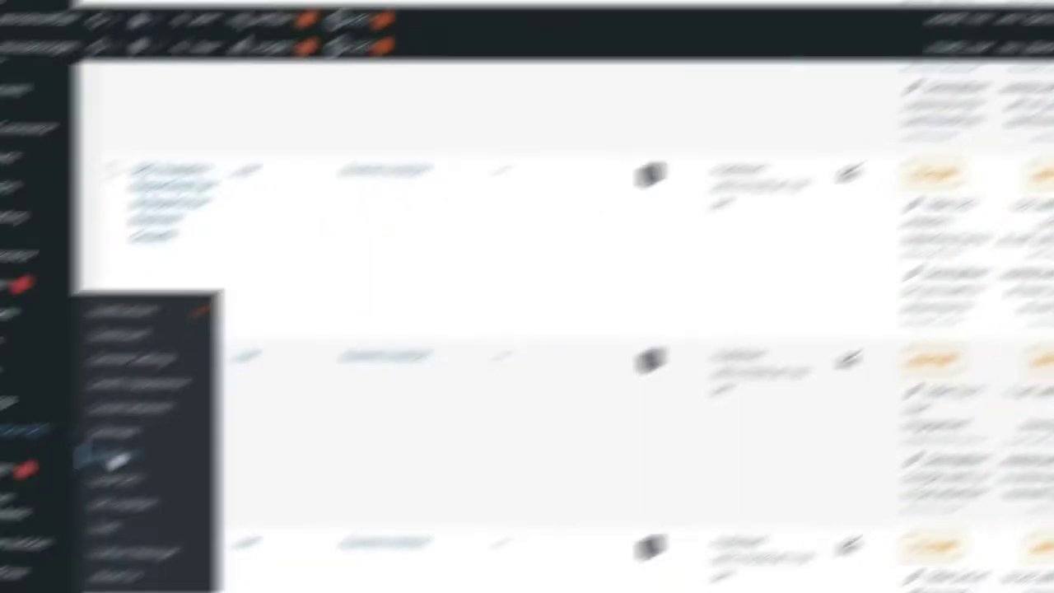
click(173, 424)
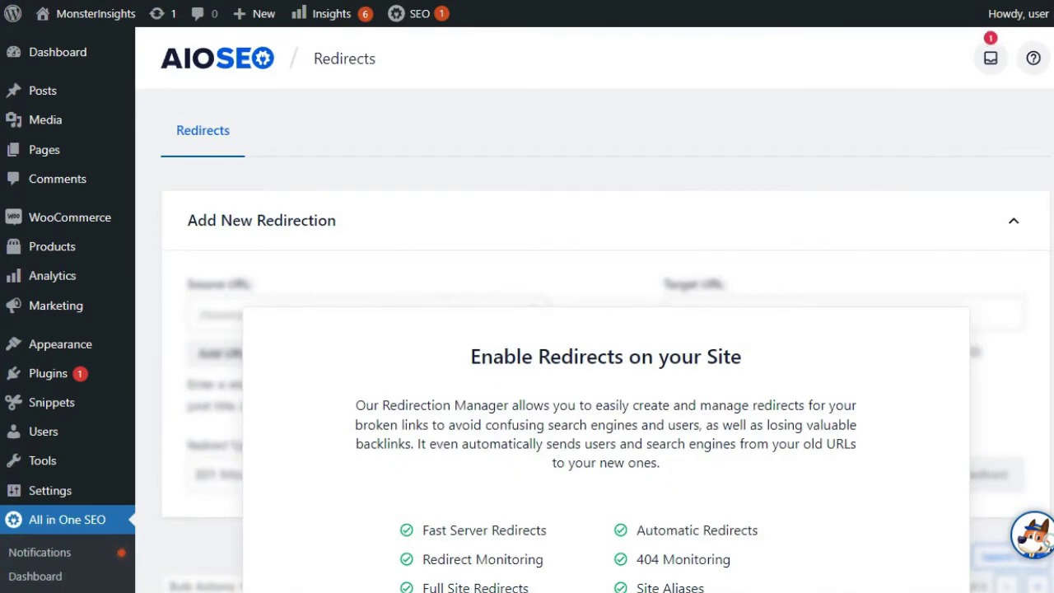
scroll(526, 329, down, 3)
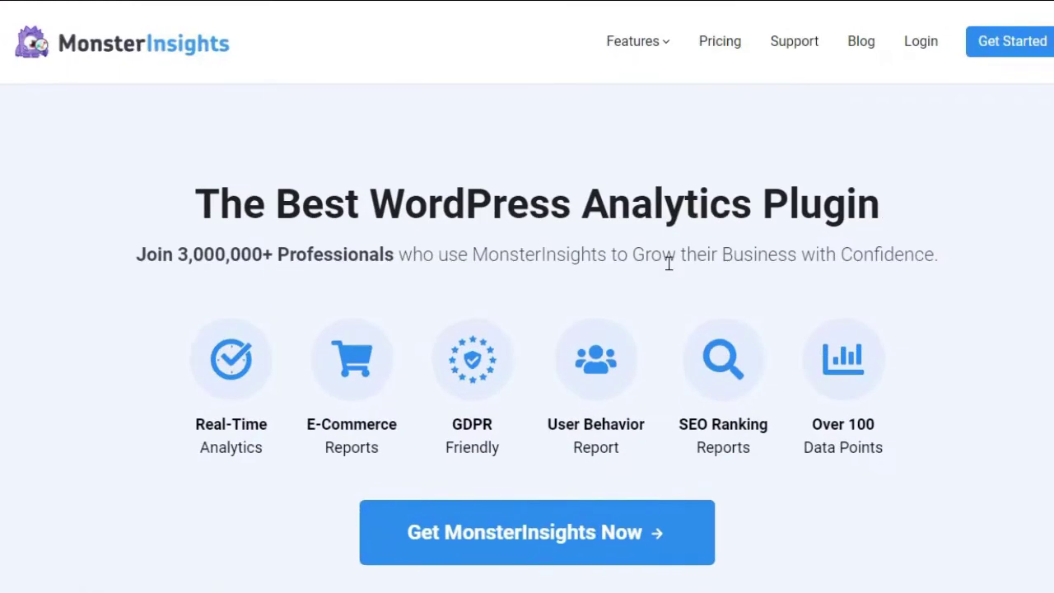
Step: Look through the MonsterInsights website's home page for its features and sample analytics overview
scroll(74, 251, down, 7)
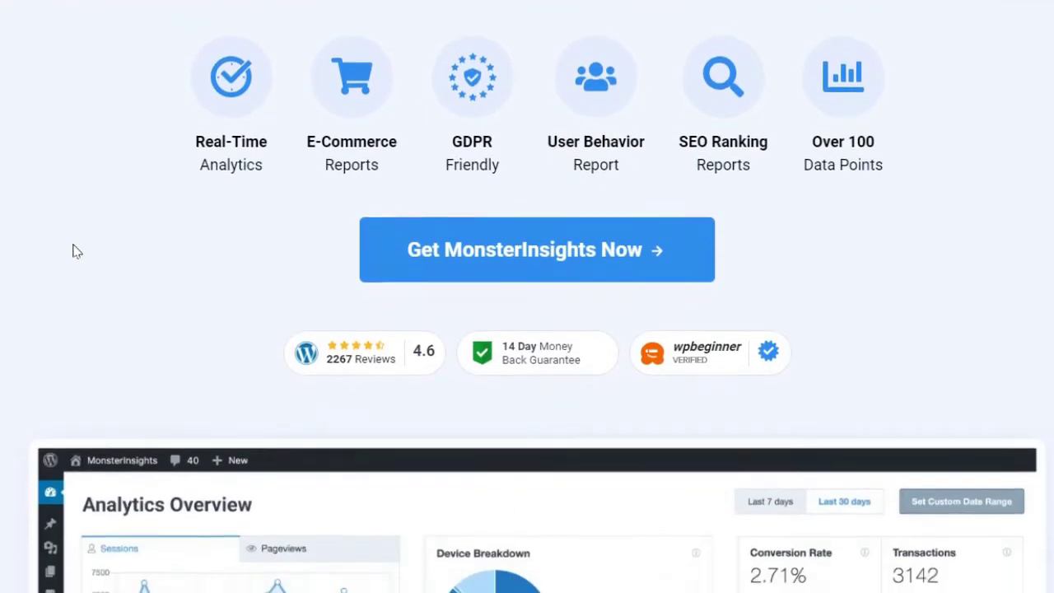
scroll(74, 251, down, 7)
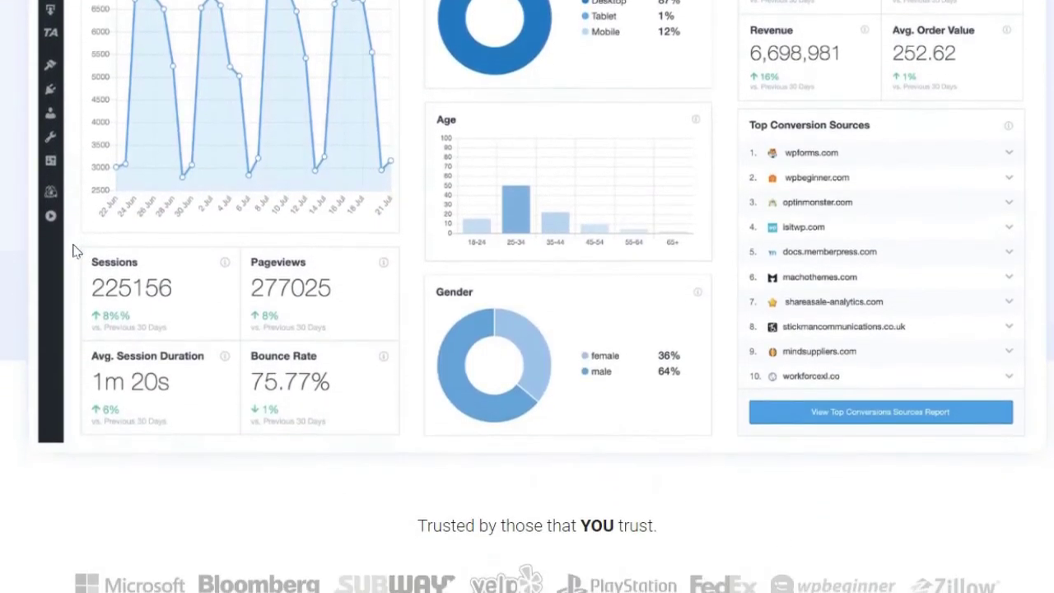
scroll(75, 250, down, 6)
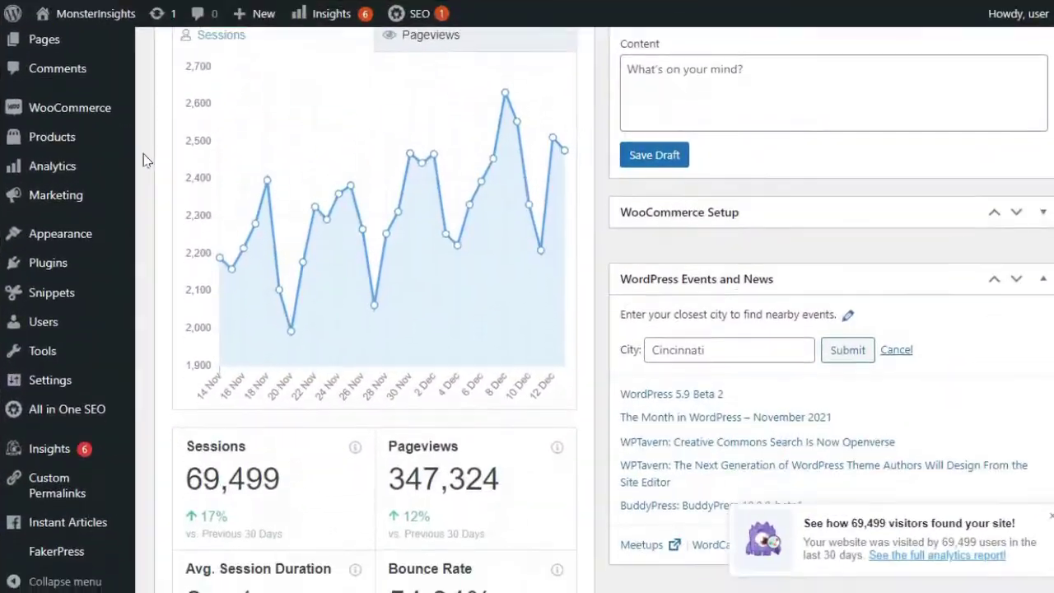
Step: Open the MonsterInsights Overview Report in WordPress and examine the Top Posts/Pages list
mouse_move(89, 442)
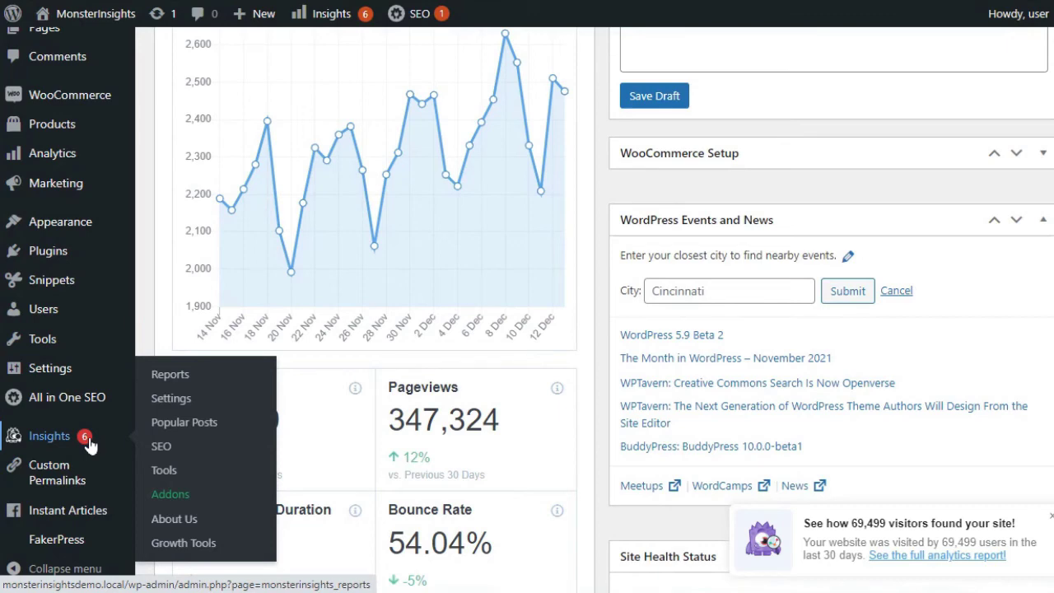
click(170, 381)
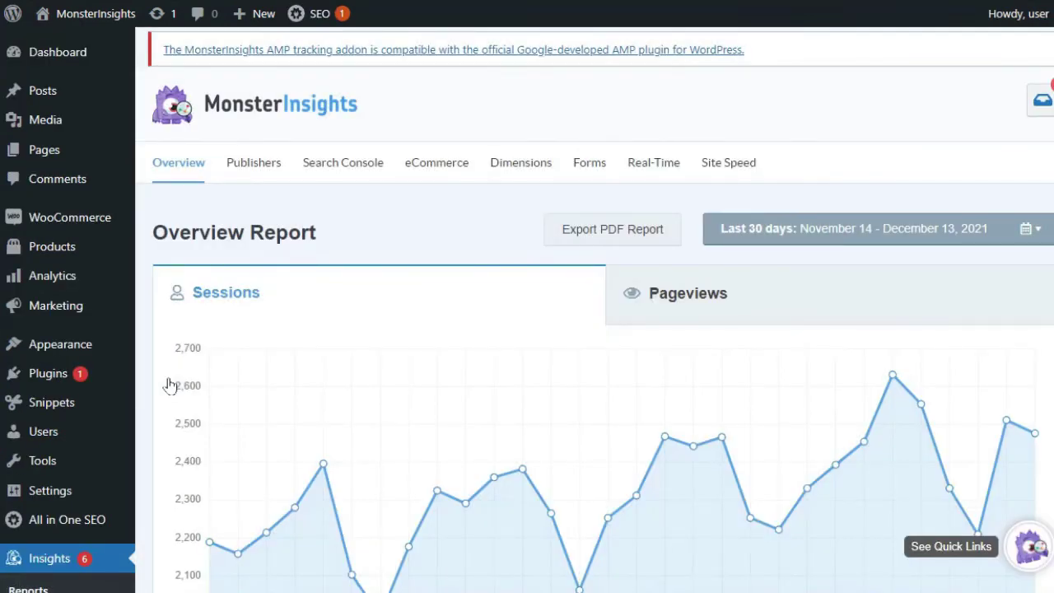
scroll(169, 385, down, 10)
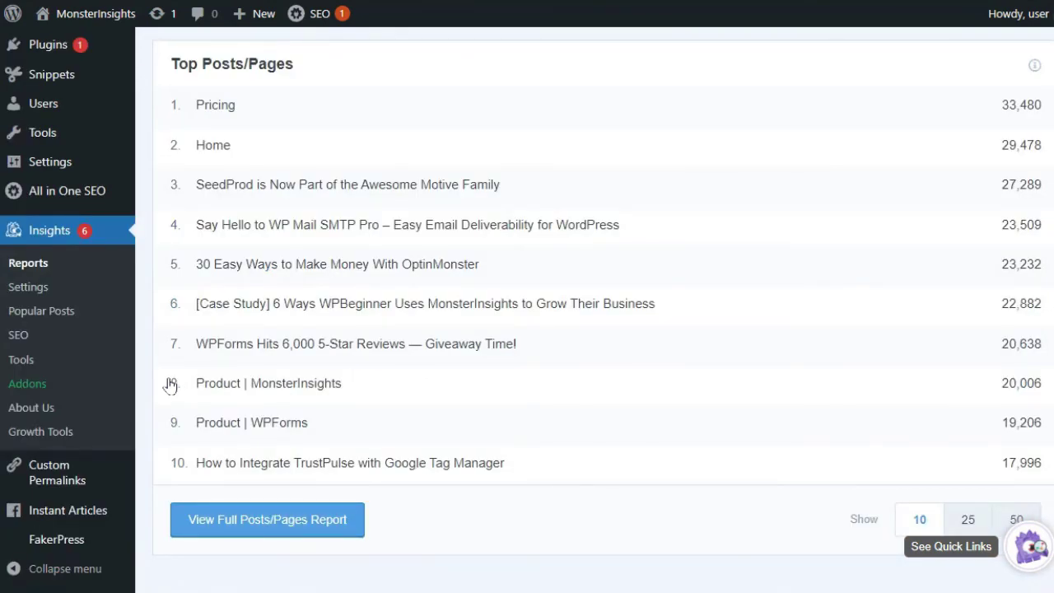